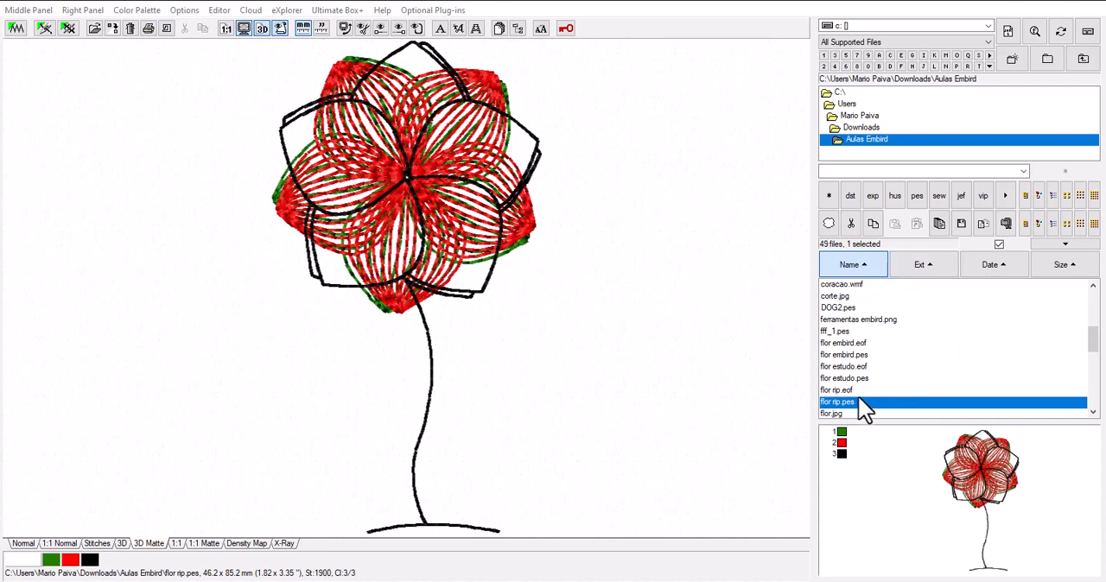
Display the abelha rippled.pes design from the Aulas Embird folder and inspect its petals and file details.
scroll(872, 354, up, 5)
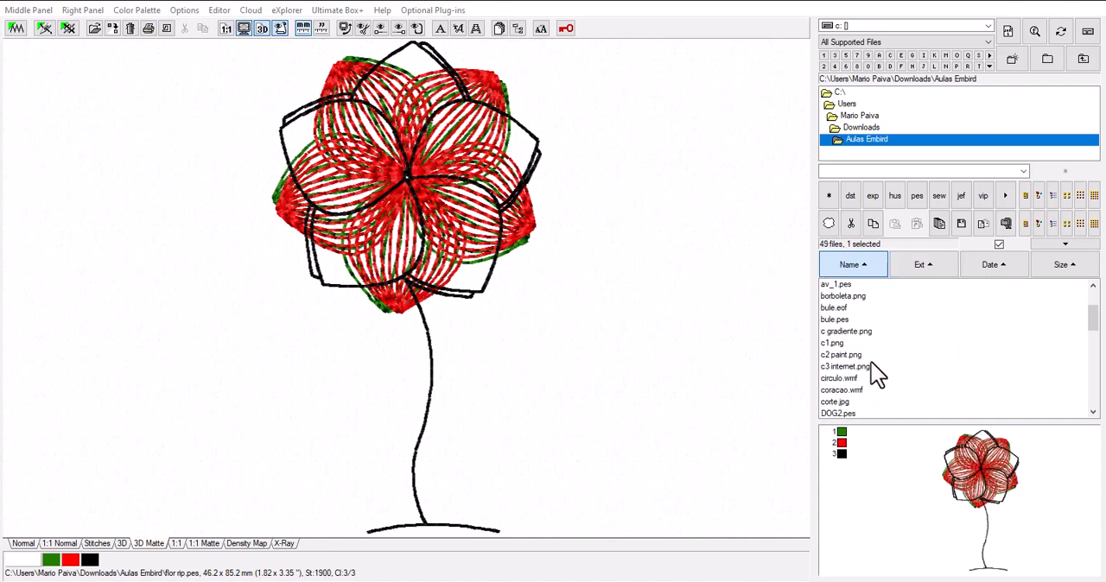
click(852, 285)
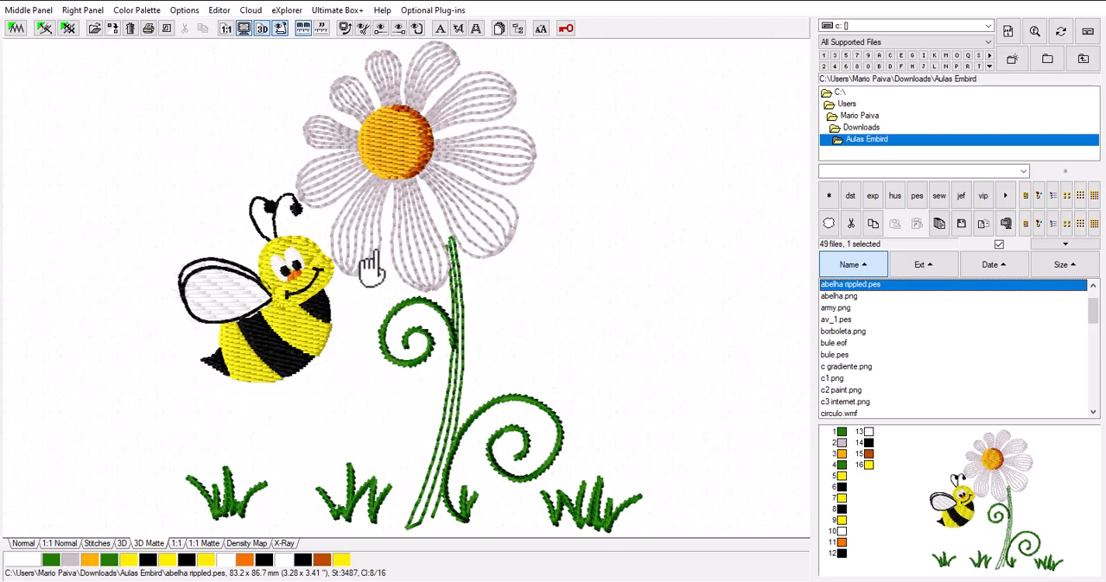
mouse_move(272, 333)
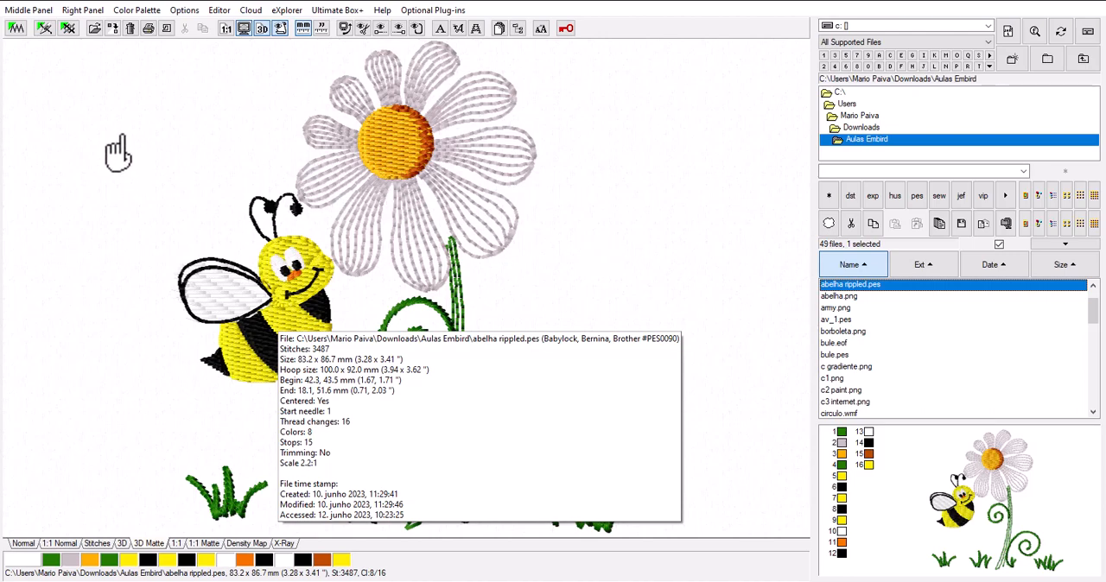
Switch to the digitizing studio and set the hoop to Babylock, Bernina, Brother, Viking 100 x 100 mm.
click(44, 29)
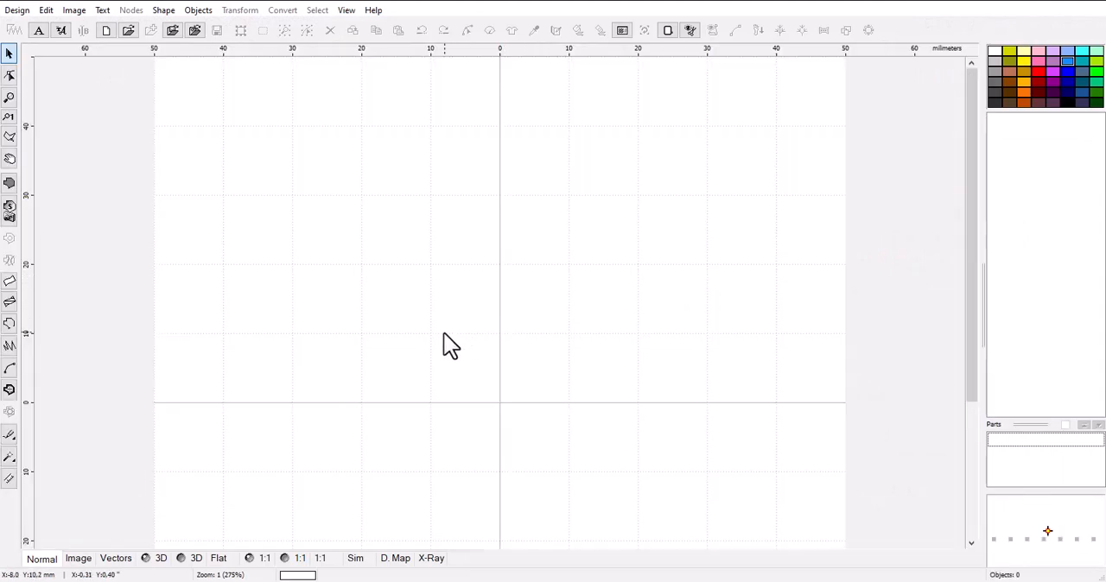
scroll(356, 377, down, 1)
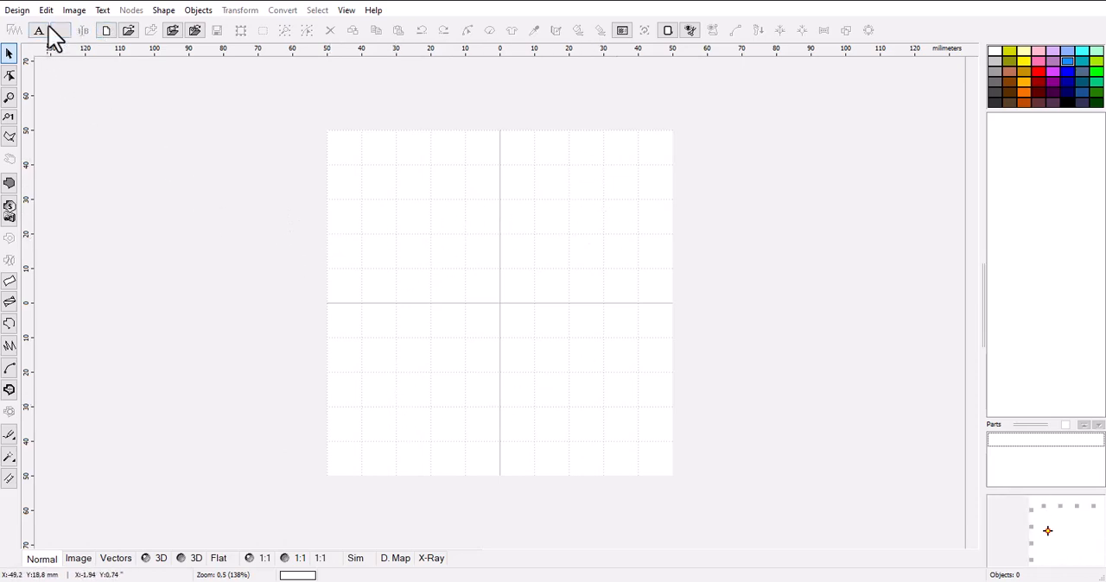
click(670, 38)
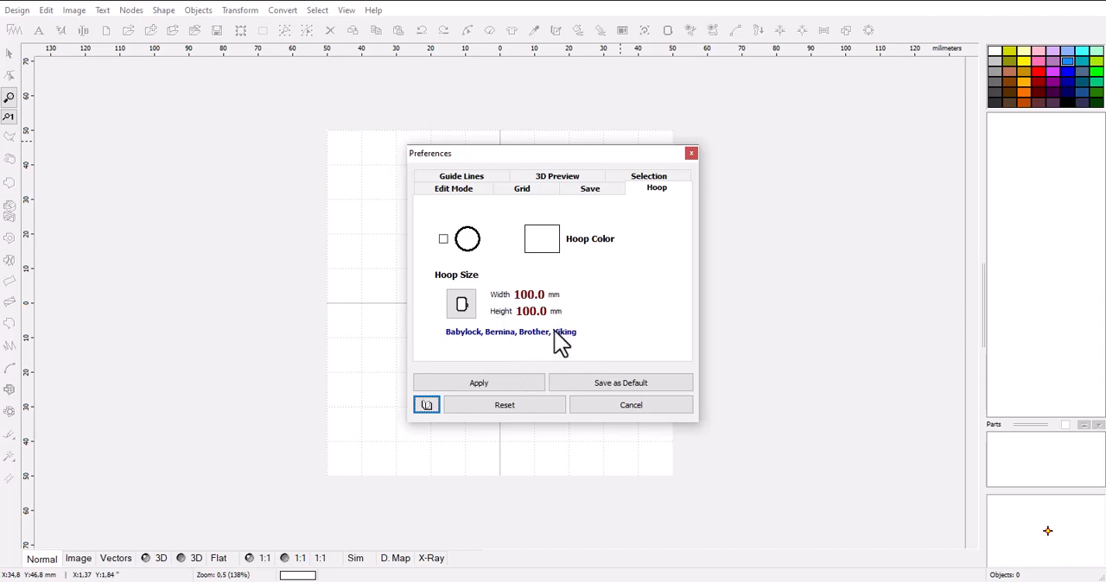
click(461, 304)
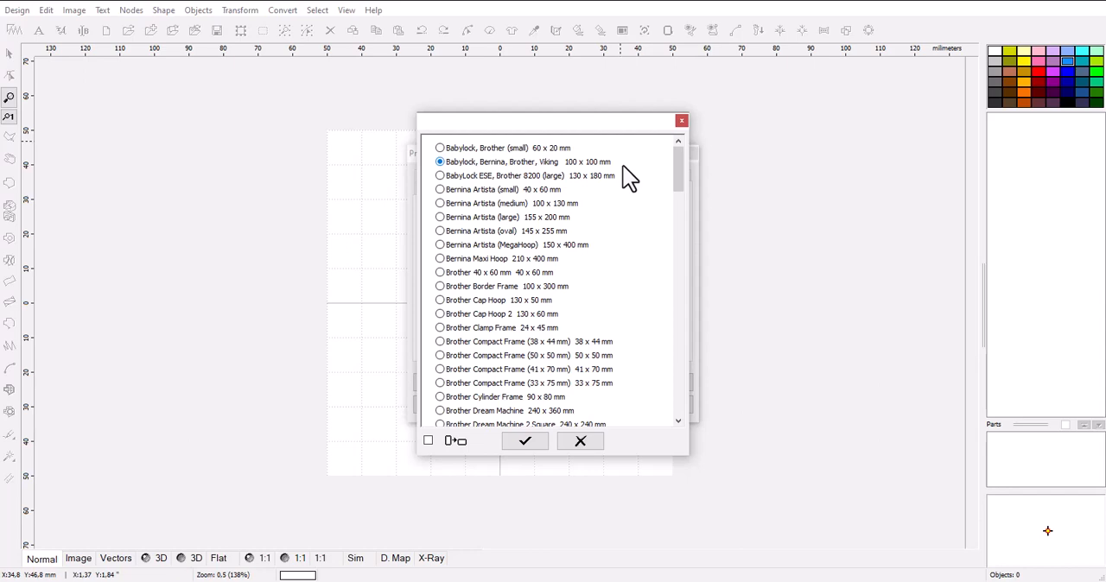
drag(676, 172, 669, 248)
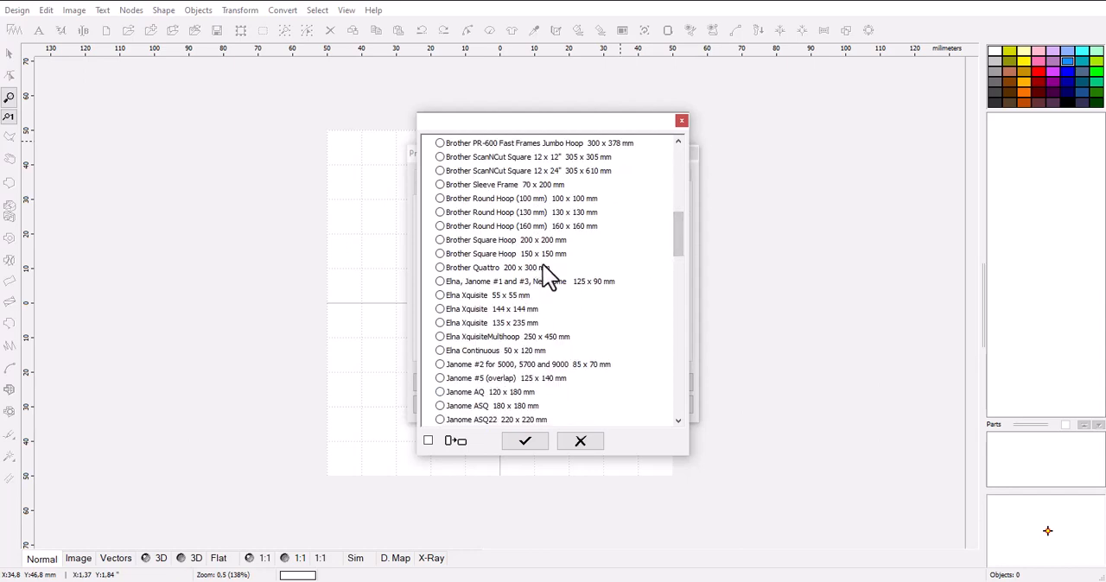
drag(682, 161, 657, 175)
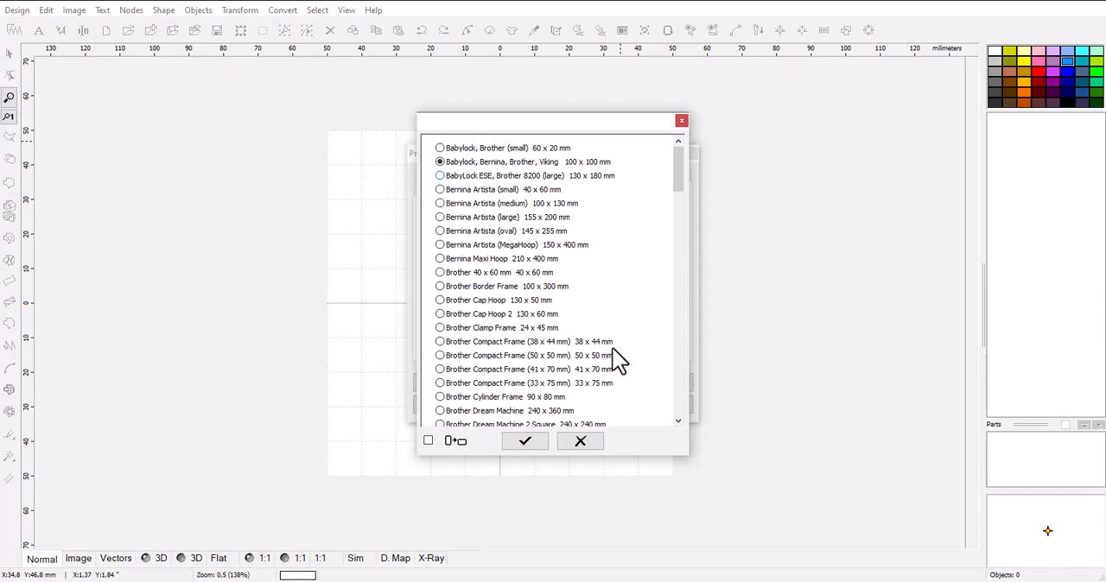
click(526, 442)
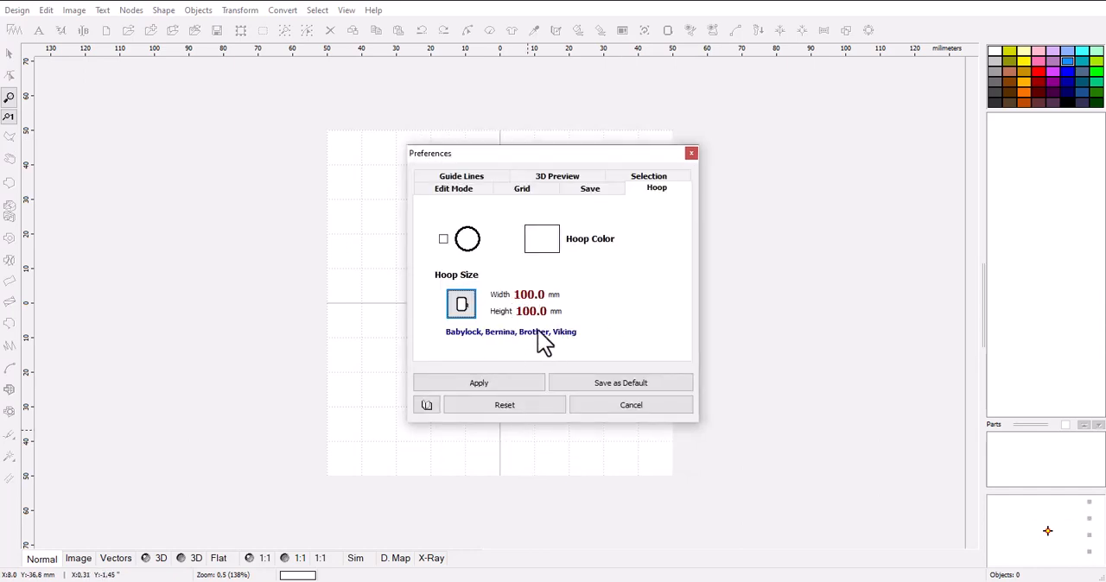
click(502, 385)
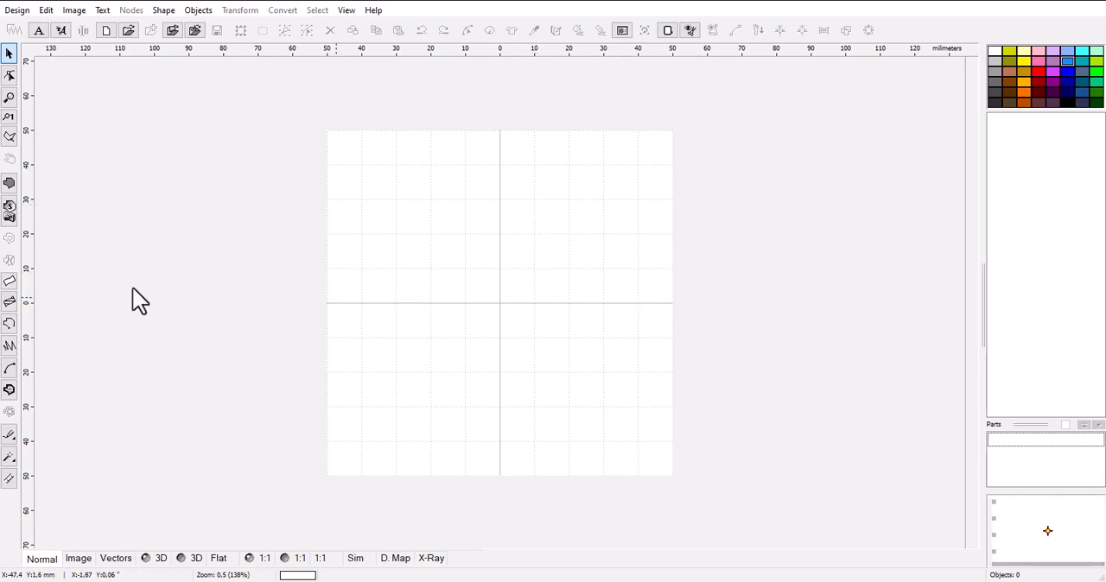
Start a two-edge column object with curved edge segments and option A for the edges.
click(11, 285)
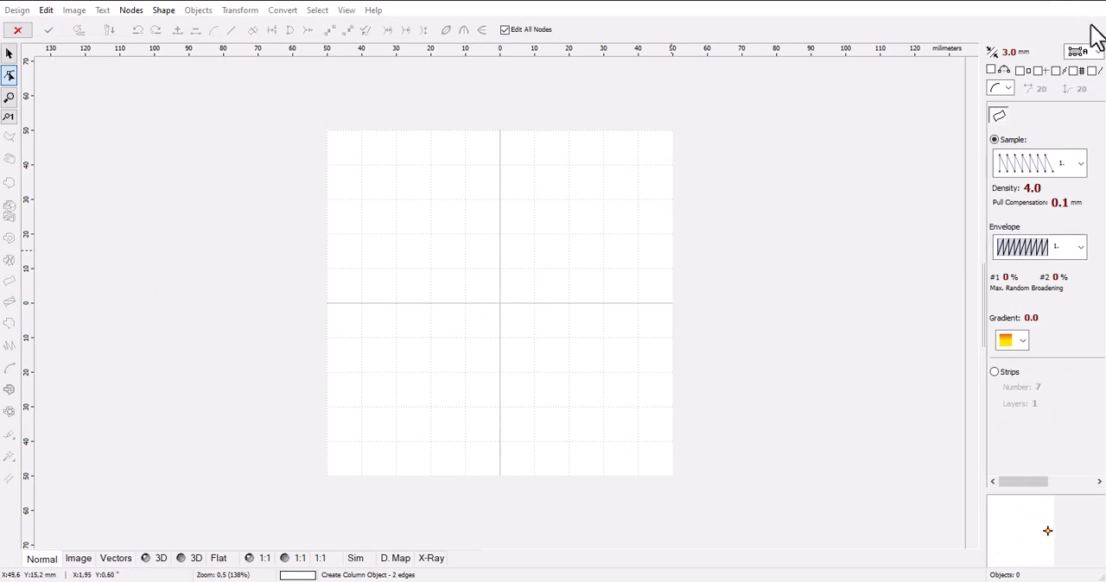
click(1008, 88)
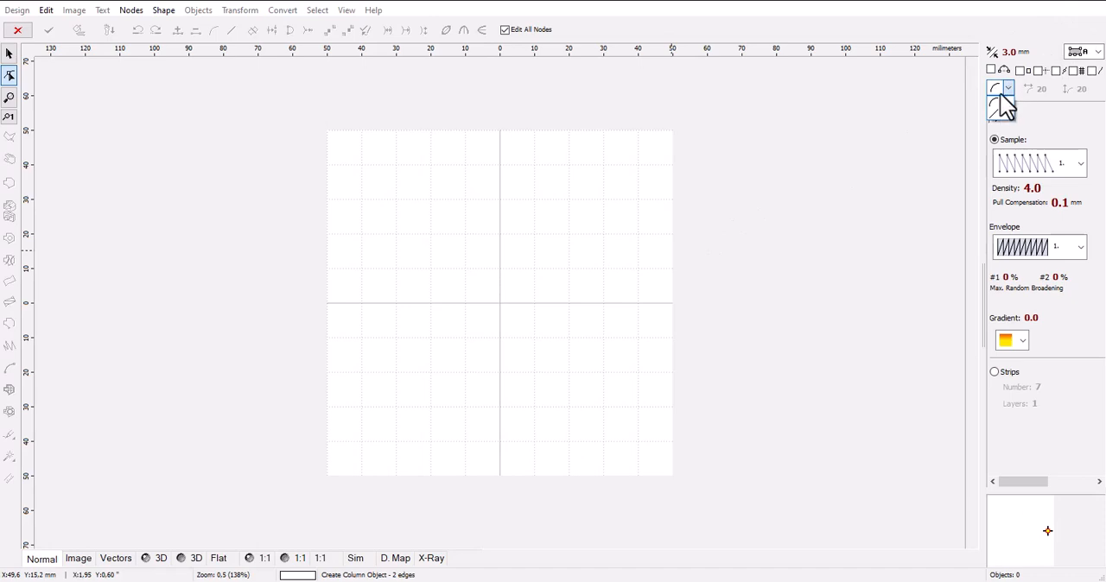
click(1002, 108)
click(1007, 89)
click(993, 108)
click(1097, 52)
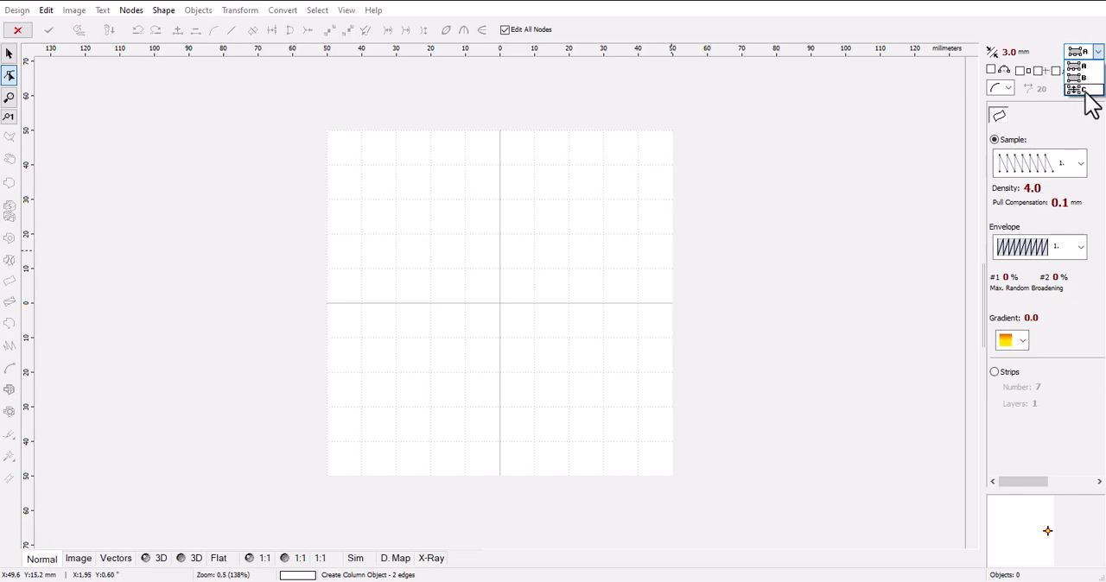
click(1079, 76)
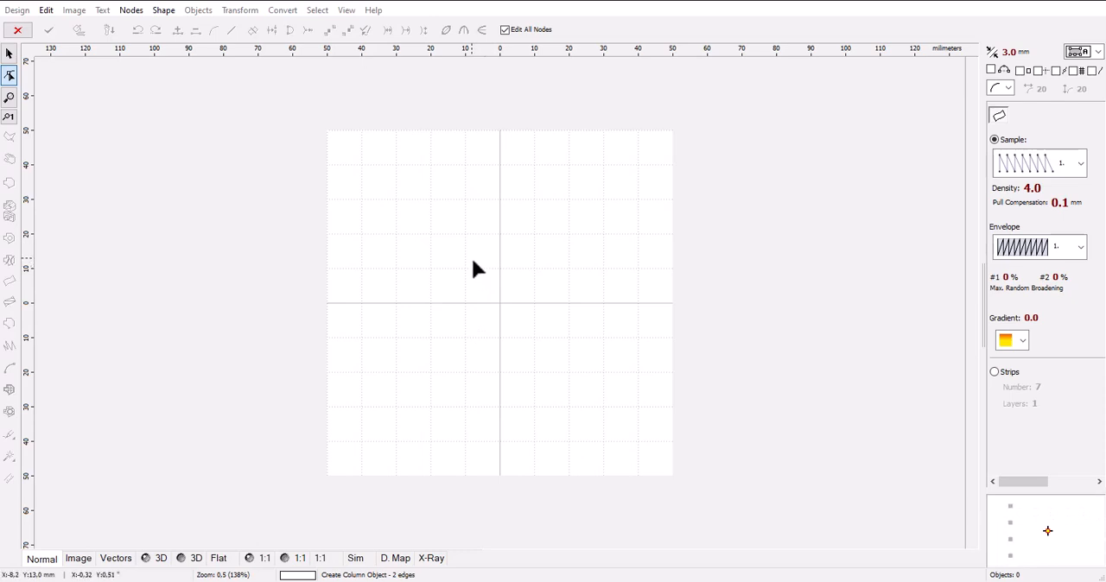
Draw a two-edge column about 8.8 x 26.4 mm above the hoop centre and generate its stitches.
scroll(473, 268, up, 2)
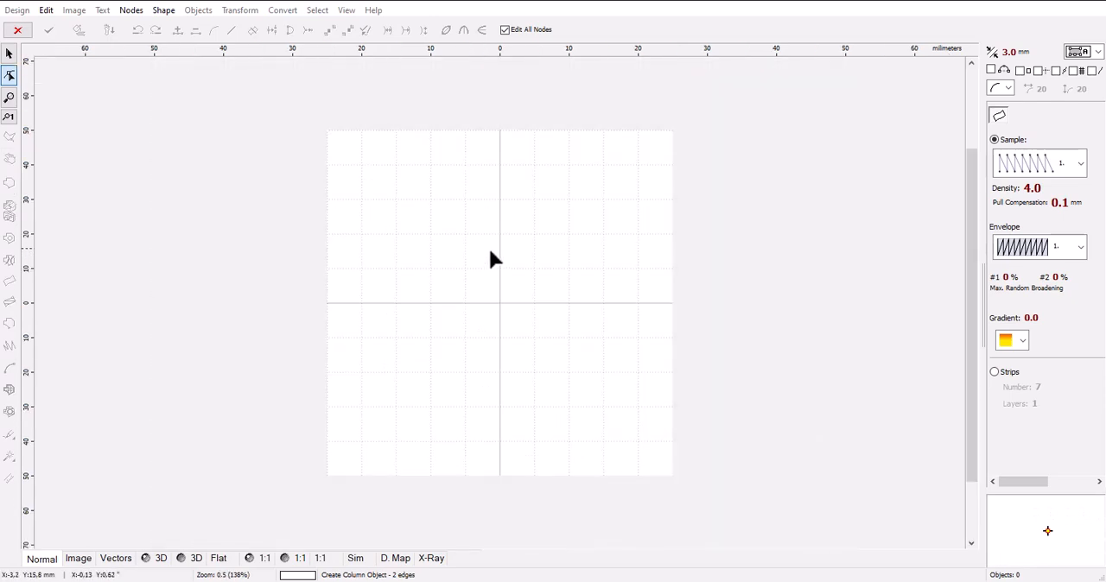
scroll(488, 246, up, 1)
drag(974, 207, 966, 120)
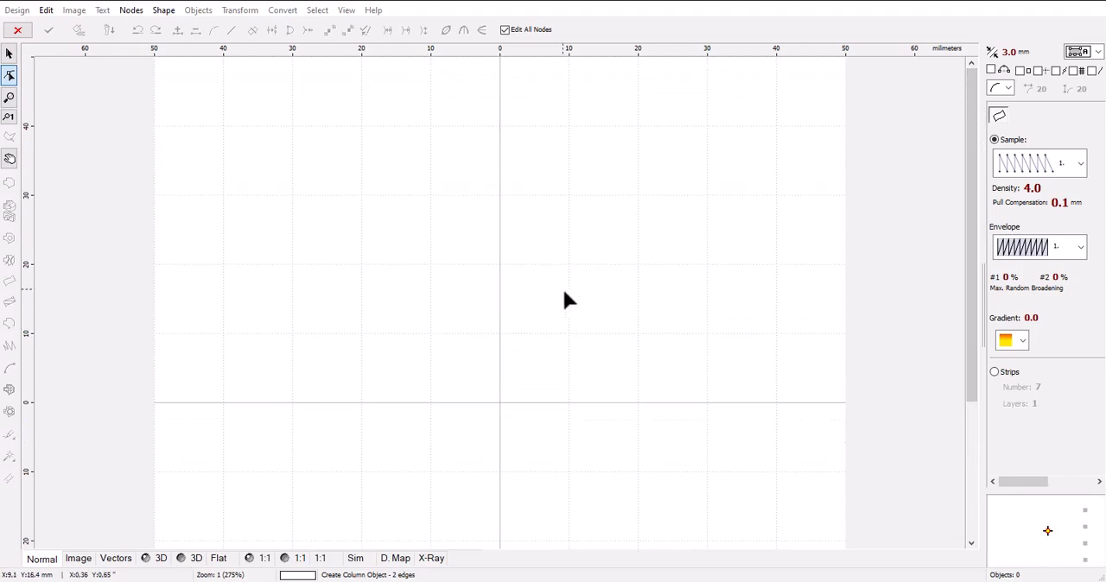
scroll(478, 223, down, 1)
scroll(474, 201, up, 1)
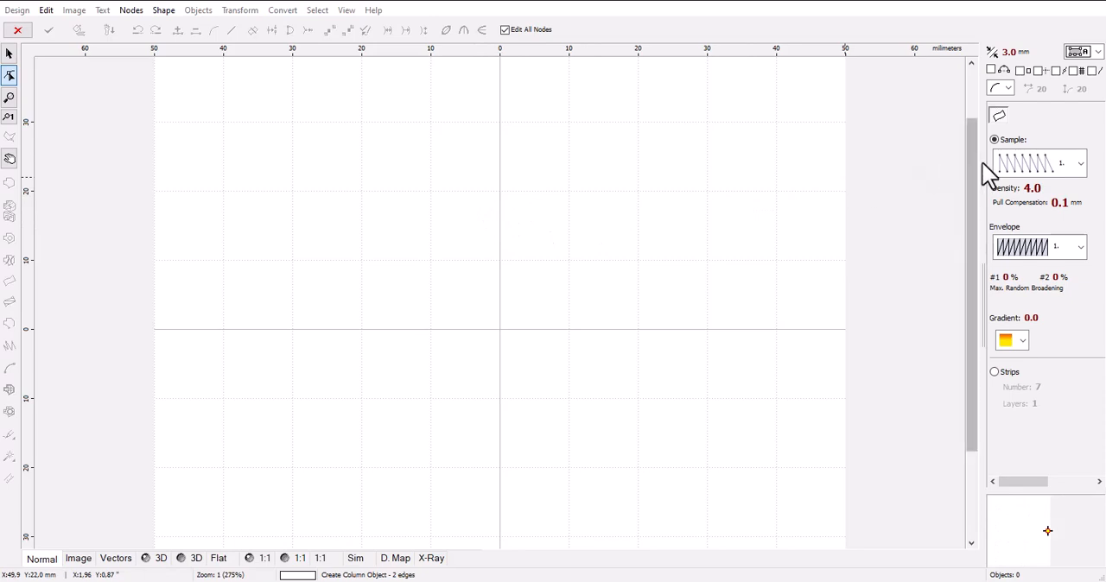
drag(972, 164, 973, 94)
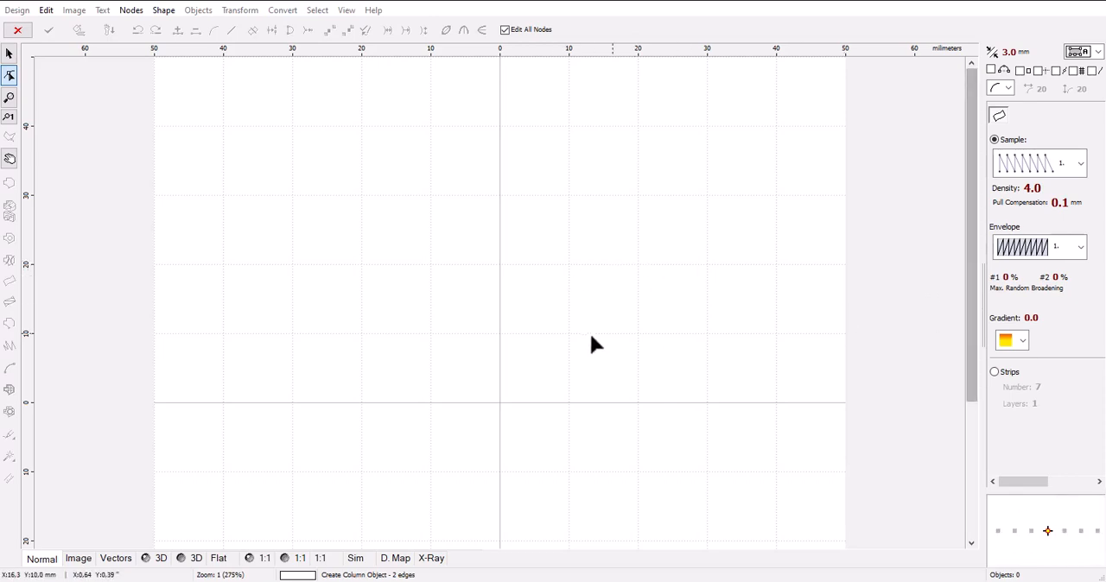
click(478, 264)
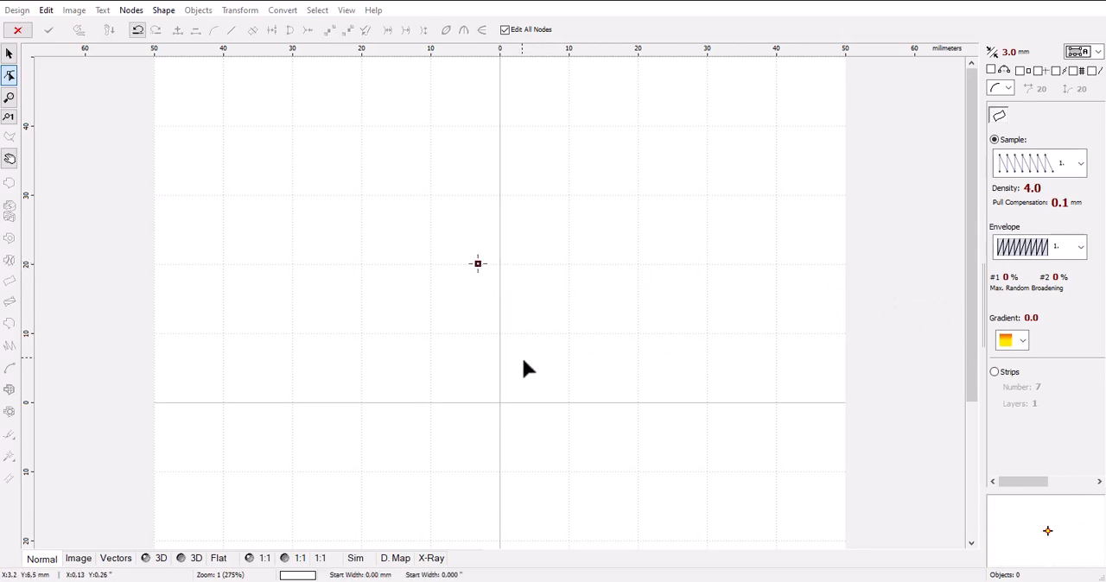
click(523, 262)
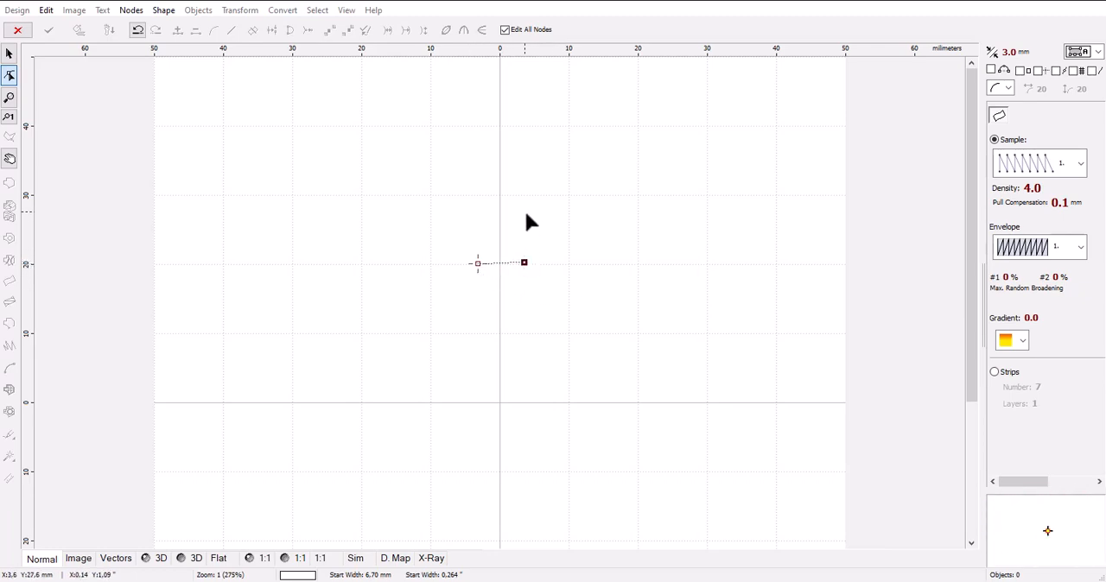
drag(529, 187, 532, 109)
click(537, 83)
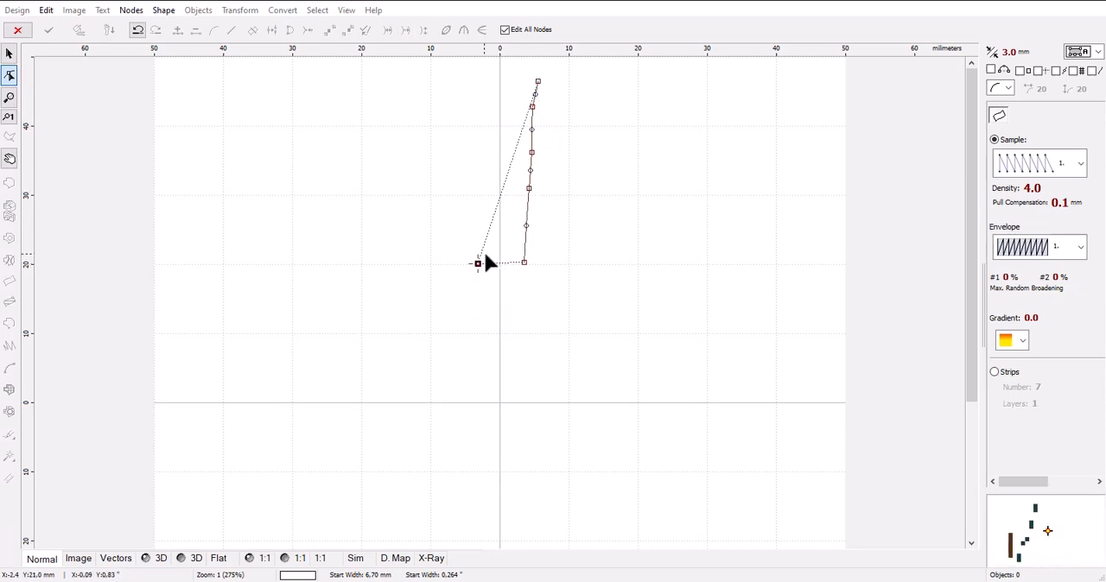
click(477, 208)
click(477, 170)
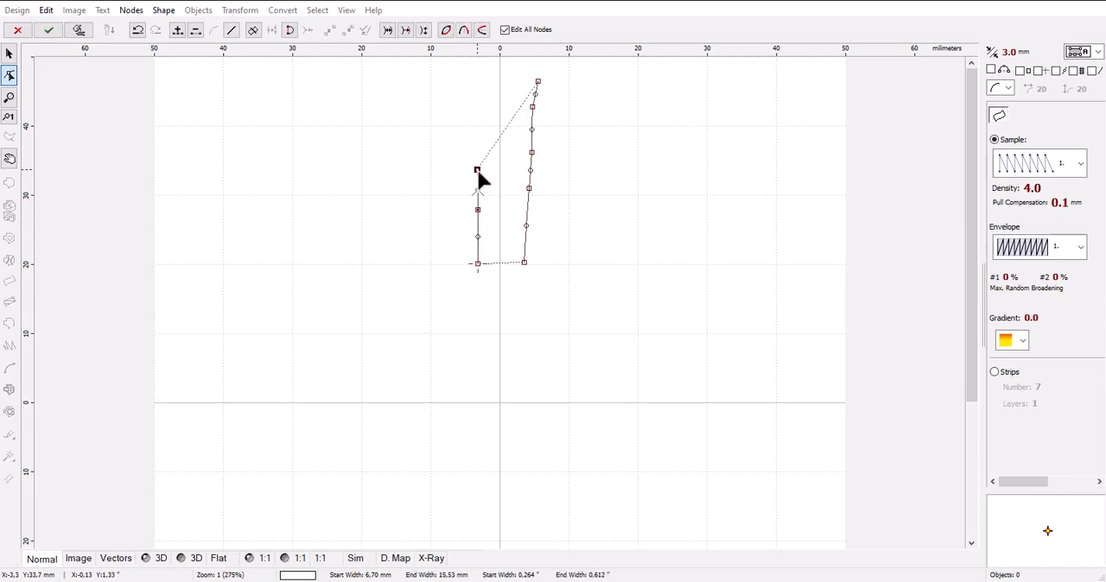
click(477, 118)
click(479, 83)
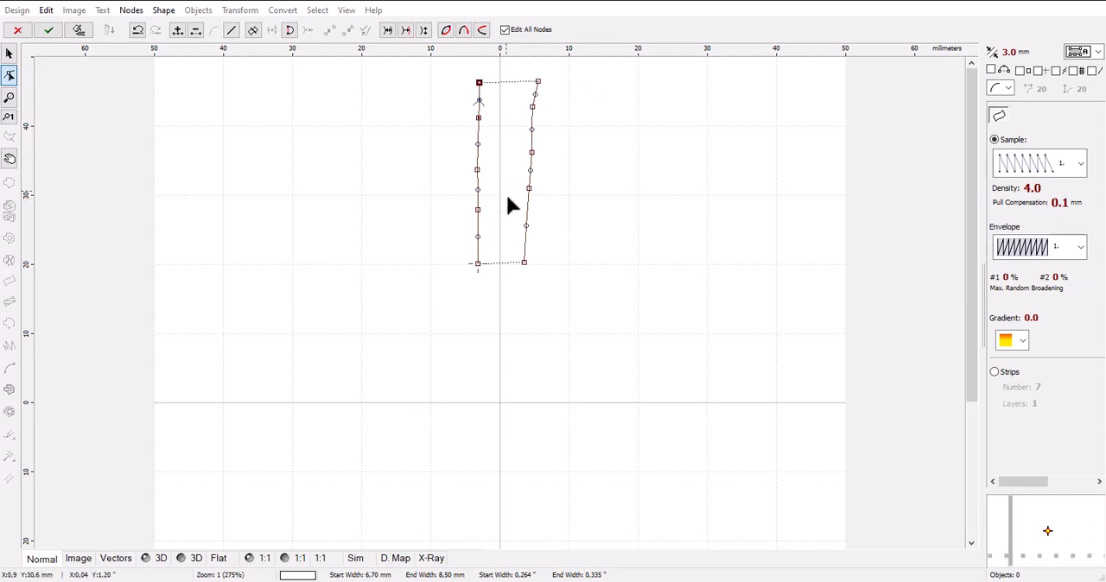
click(78, 35)
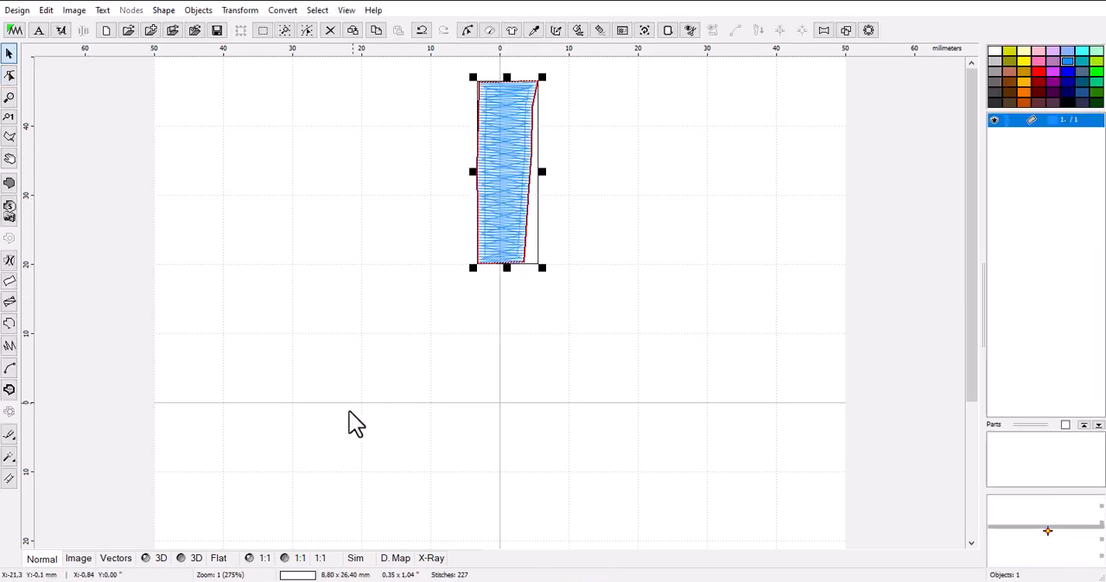
Preview the stitched column in 3D and delete it.
click(197, 559)
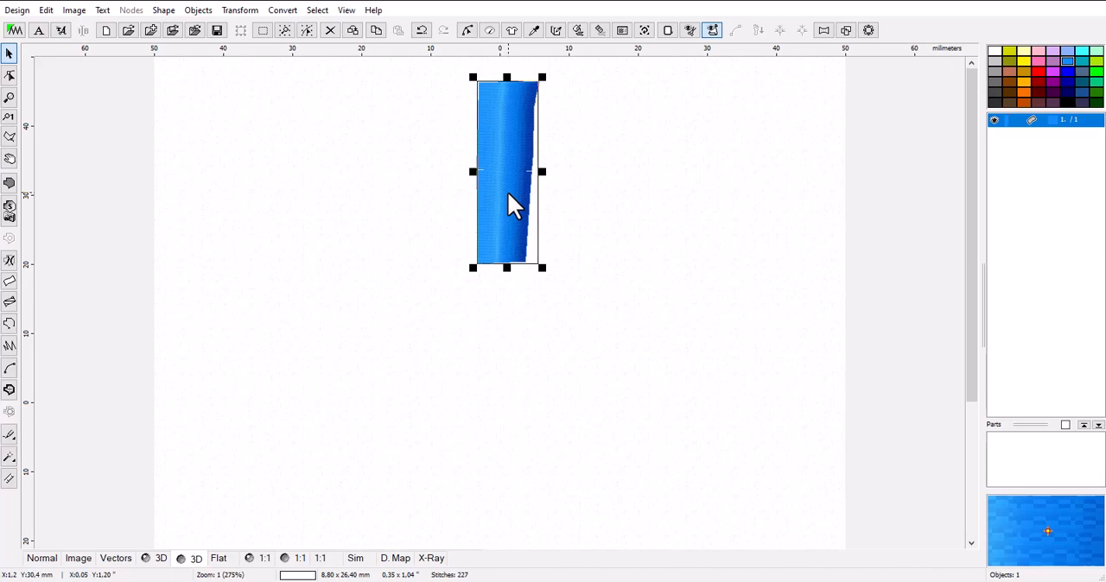
key(Delete)
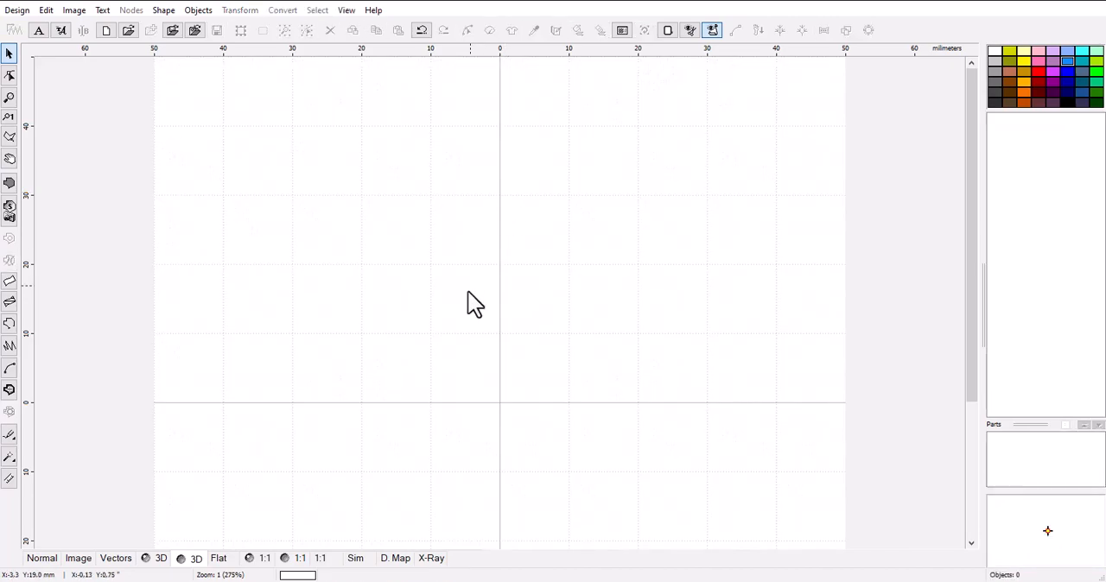
scroll(520, 406, down, 1)
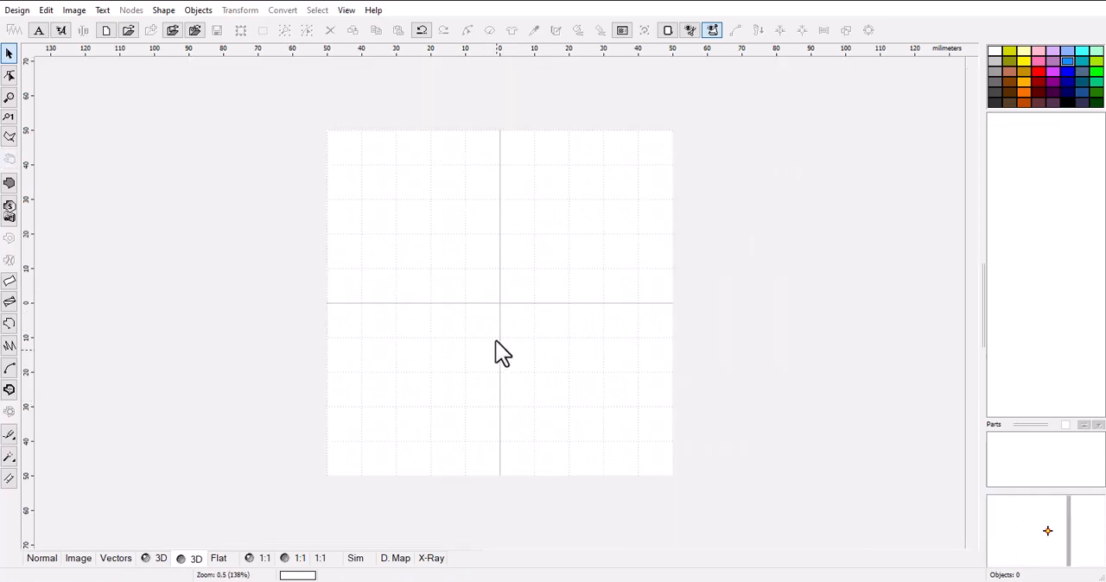
scroll(492, 319, up, 1)
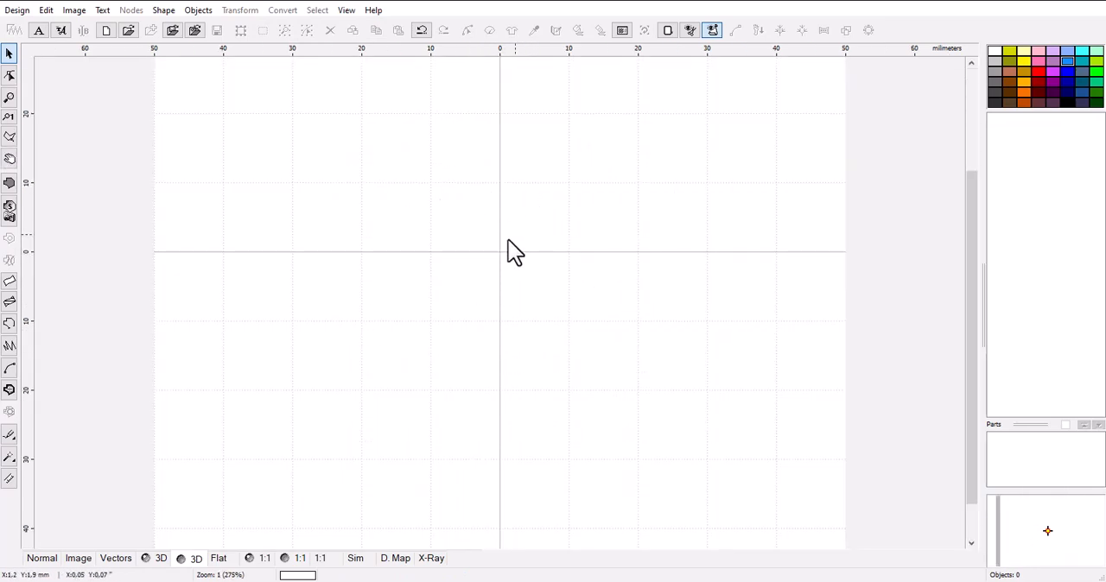
scroll(531, 237, down, 1)
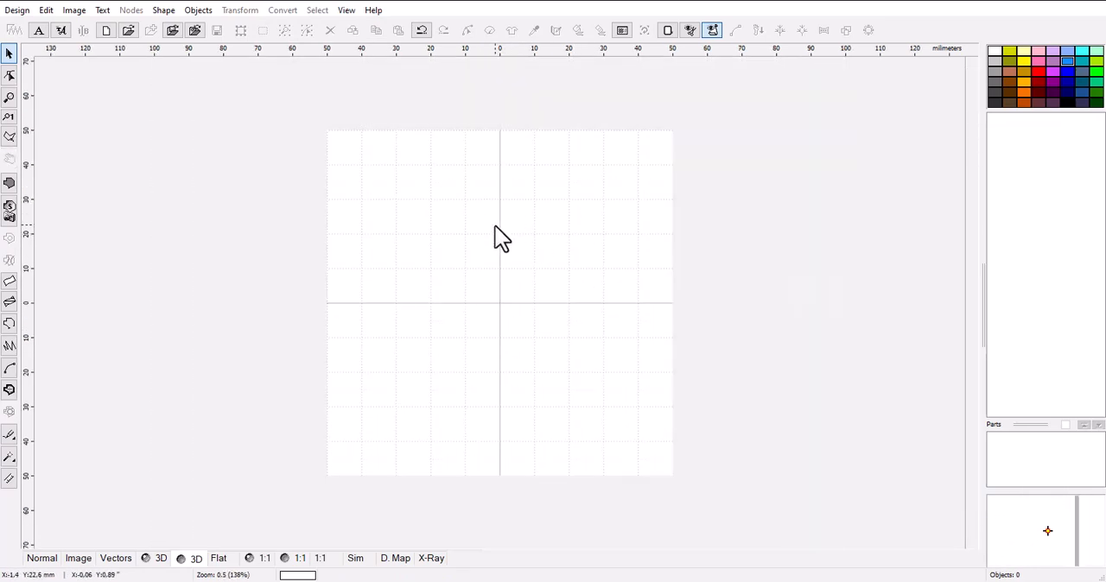
scroll(495, 239, up, 1)
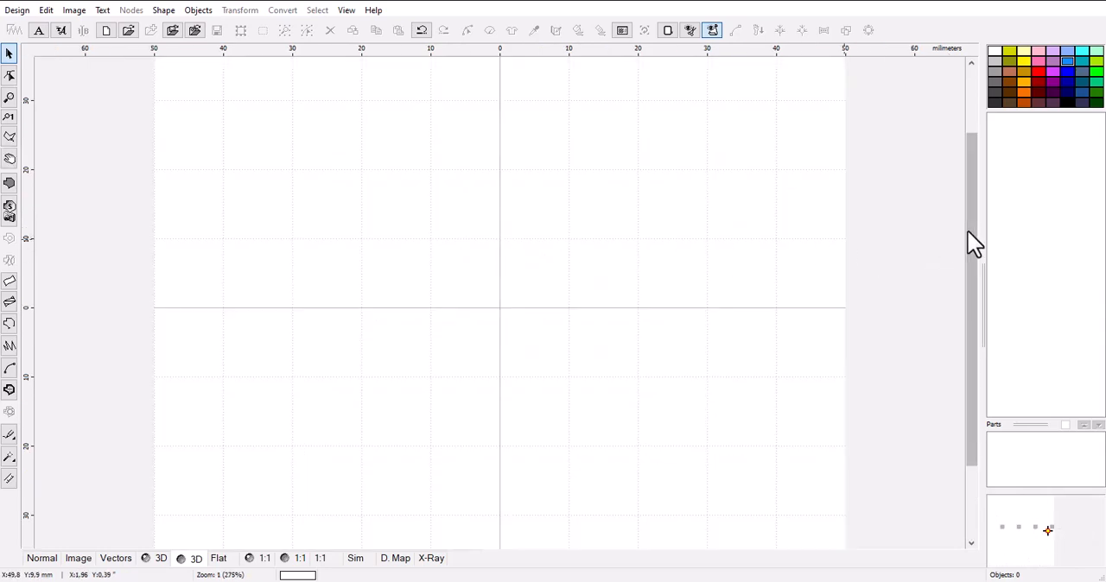
drag(968, 229, 988, 145)
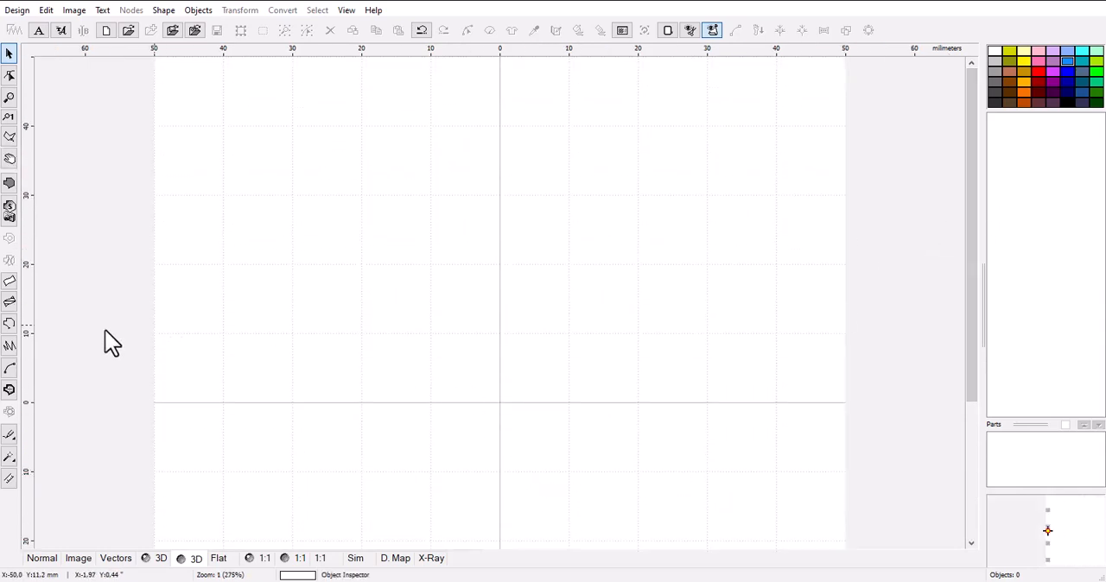
Start a two-edge column with 11 strips, an about 6.3 mm wide base, and an outward-curved right edge about 30 mm tall.
click(9, 283)
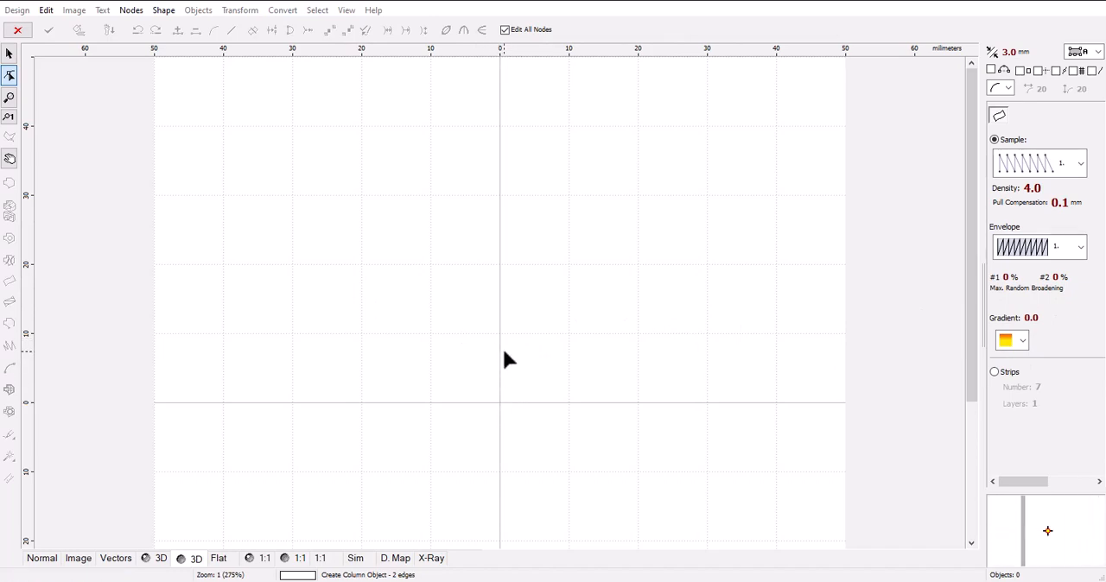
click(993, 373)
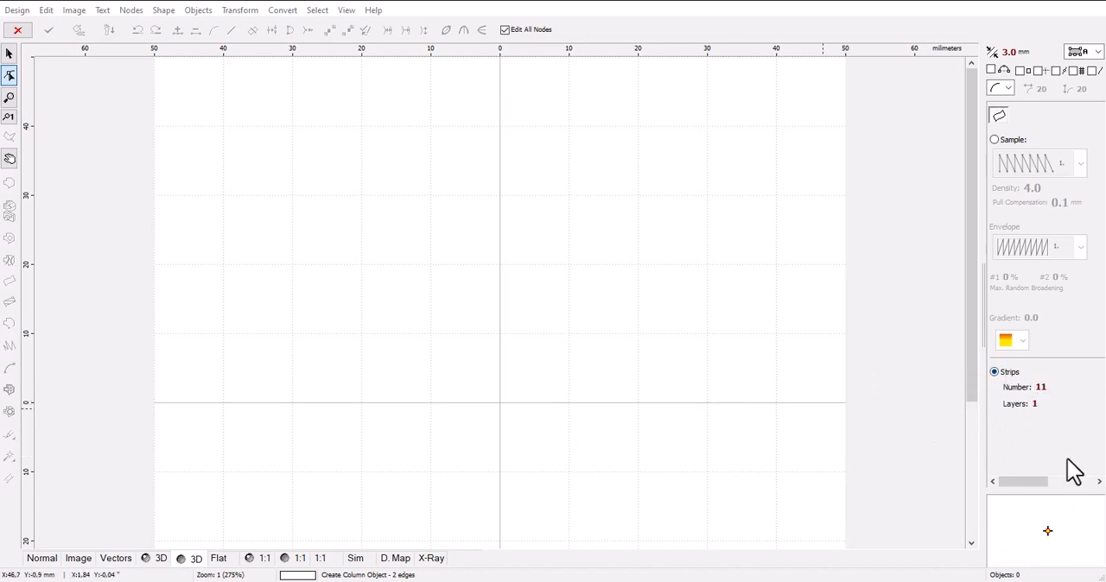
click(477, 333)
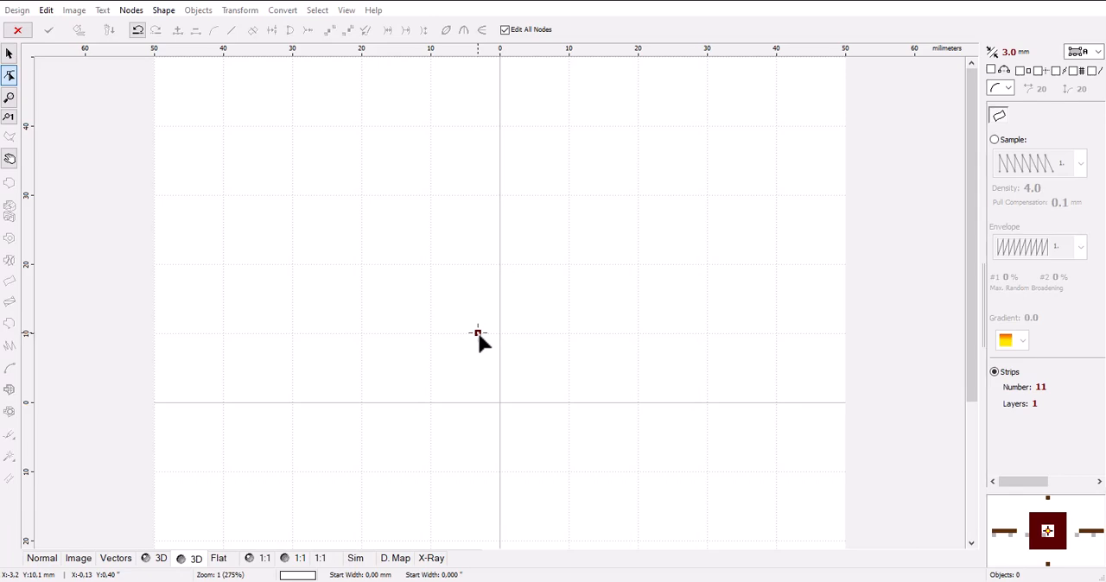
click(521, 332)
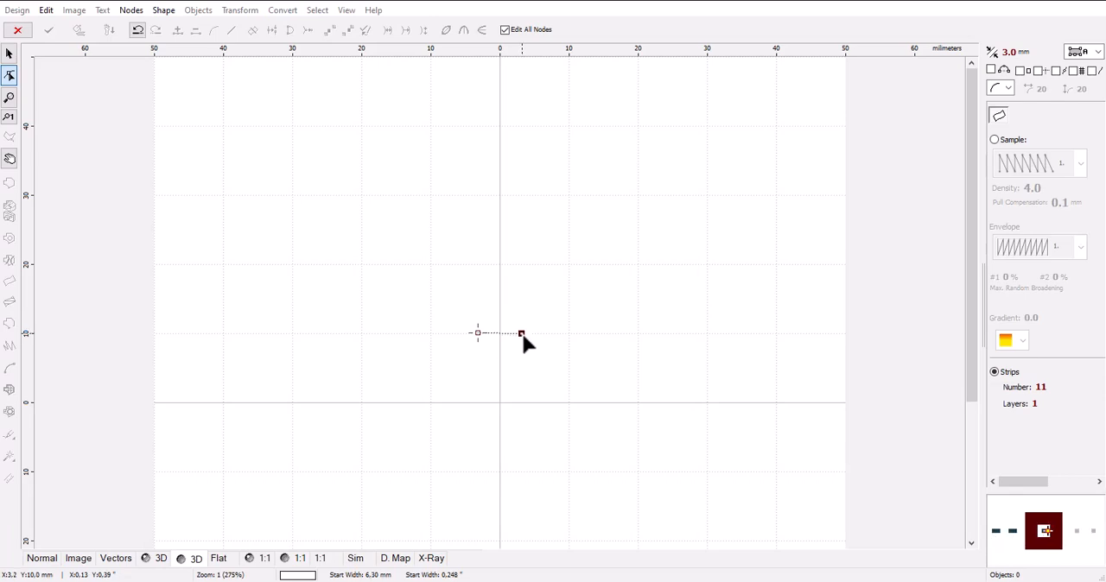
click(522, 332)
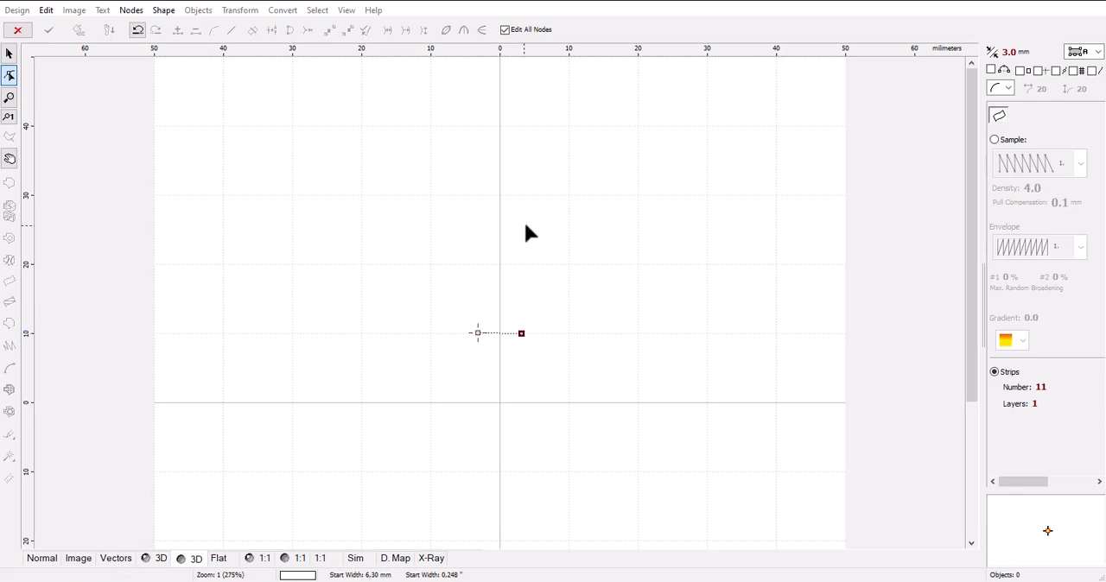
click(524, 124)
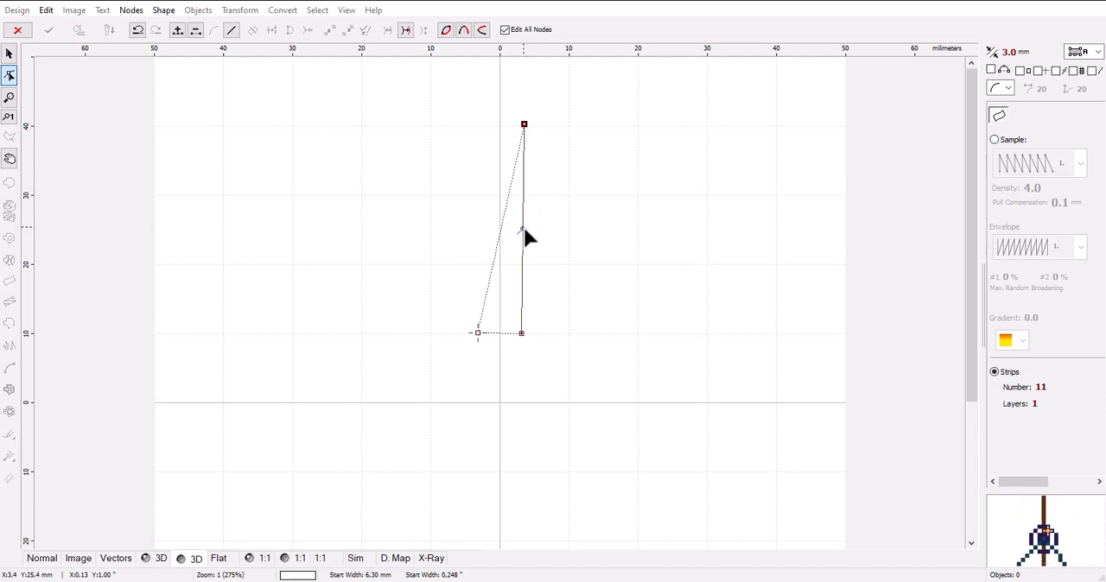
drag(523, 232, 583, 234)
Draw the outward-curved left edge from the column's start node, leaving an end width of about 2.1 mm at the tip.
click(476, 333)
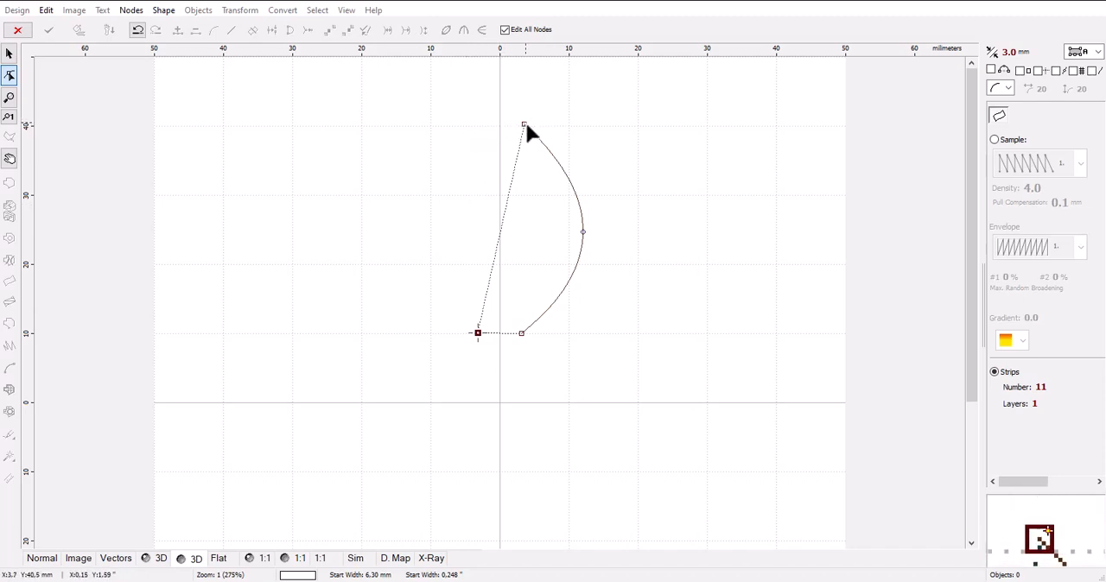
drag(524, 124, 516, 122)
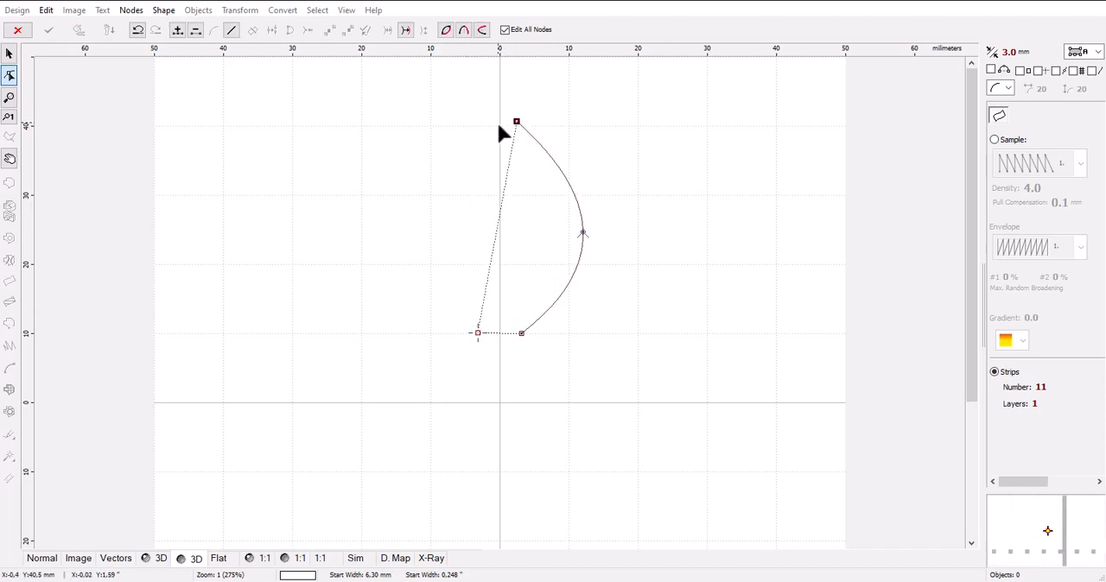
click(500, 118)
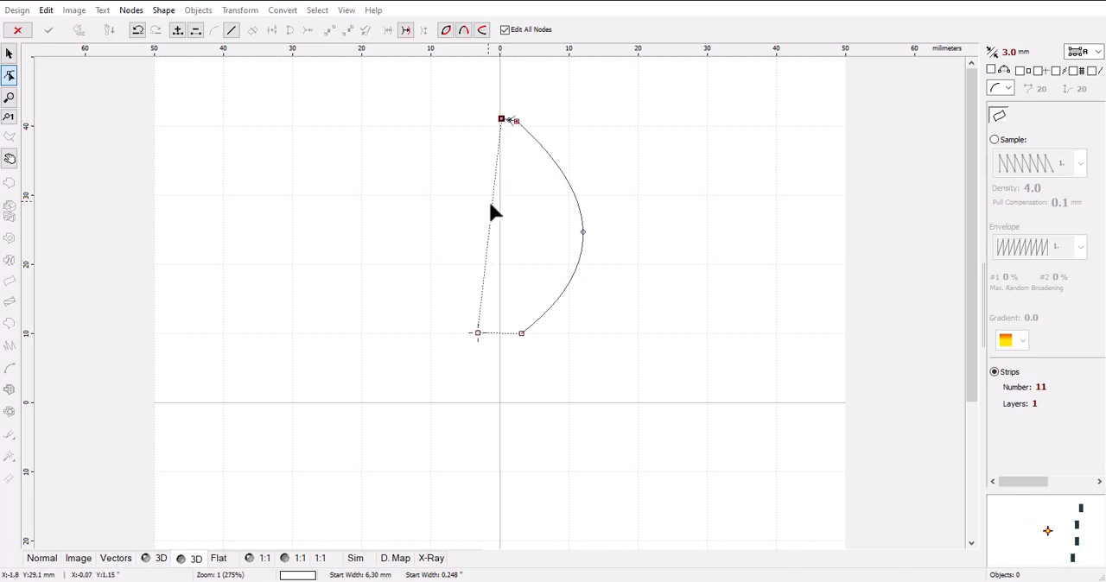
click(137, 31)
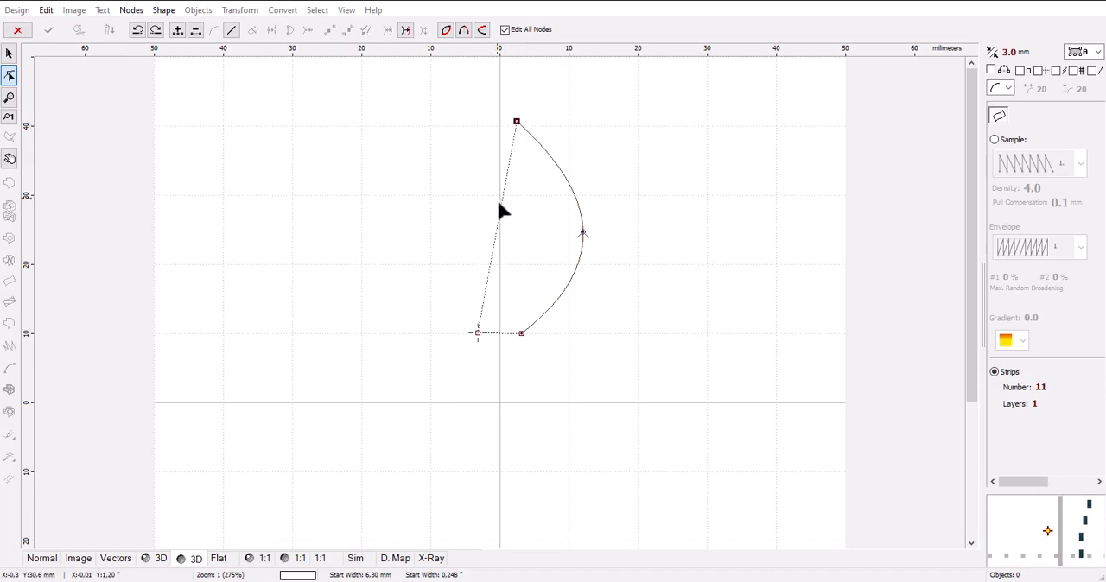
click(478, 332)
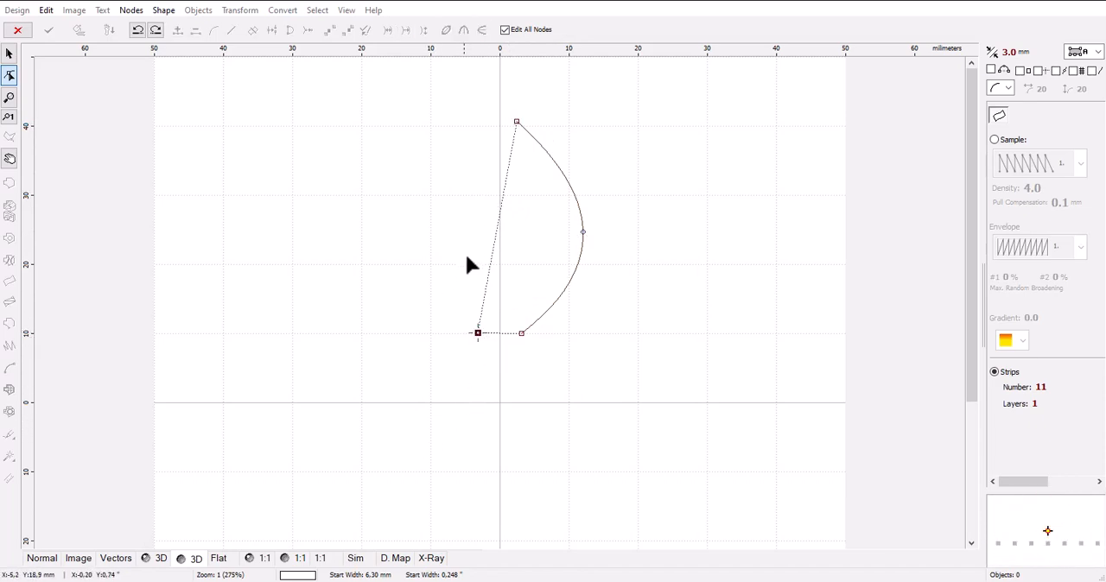
click(501, 118)
drag(489, 222, 417, 230)
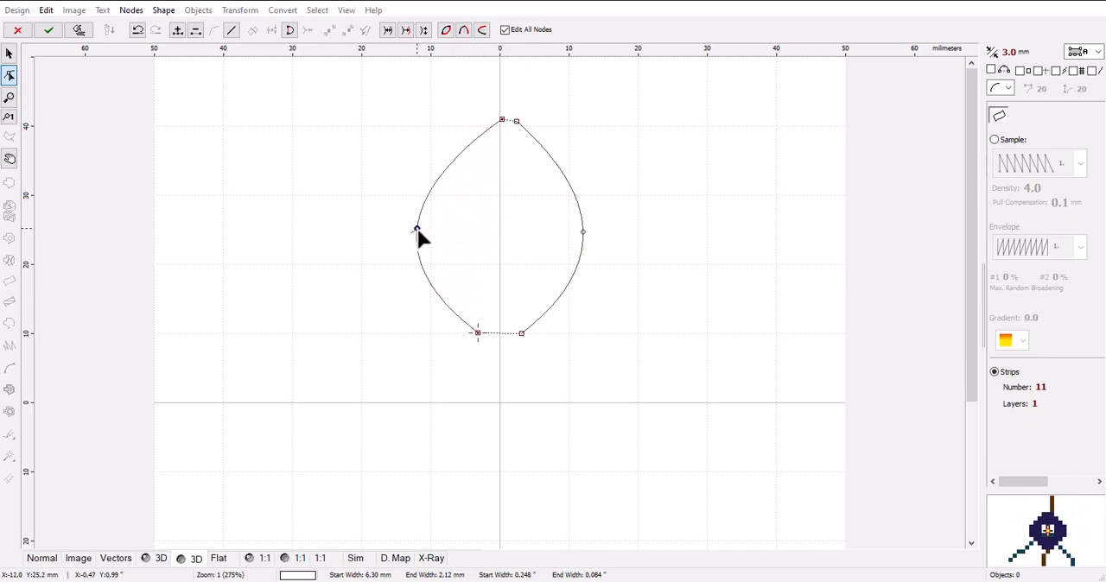
Narrow the petal's tip to about 1.6 mm and its base to about 3.8 mm, and generate the stitches.
drag(517, 120, 513, 119)
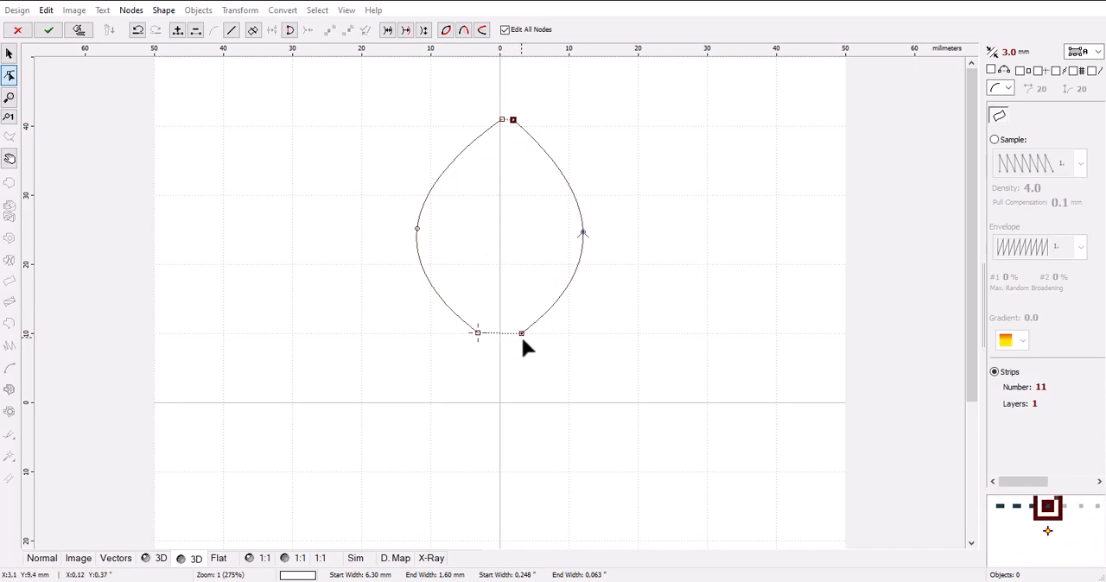
drag(521, 332, 488, 335)
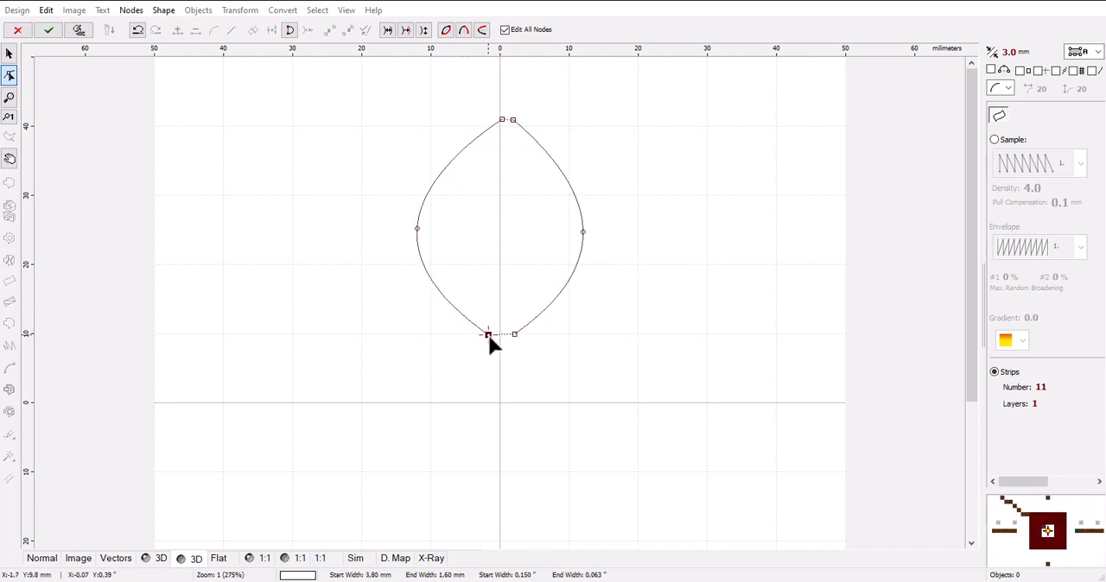
click(82, 31)
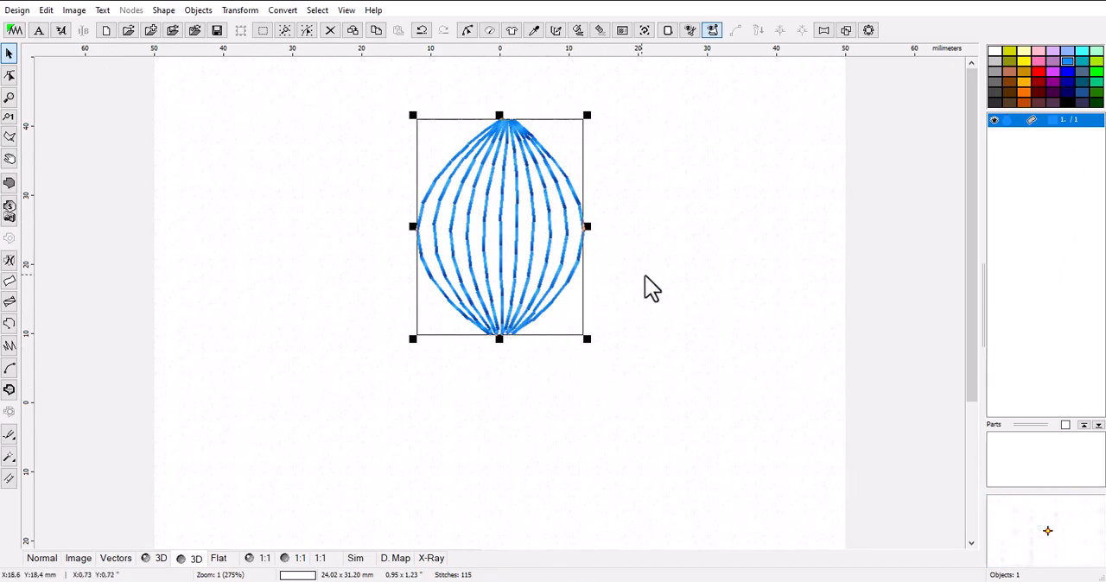
Set up an Auto Repeat of the petal with type Circle and a count of 5, and preview the layout.
scroll(541, 324, down, 1)
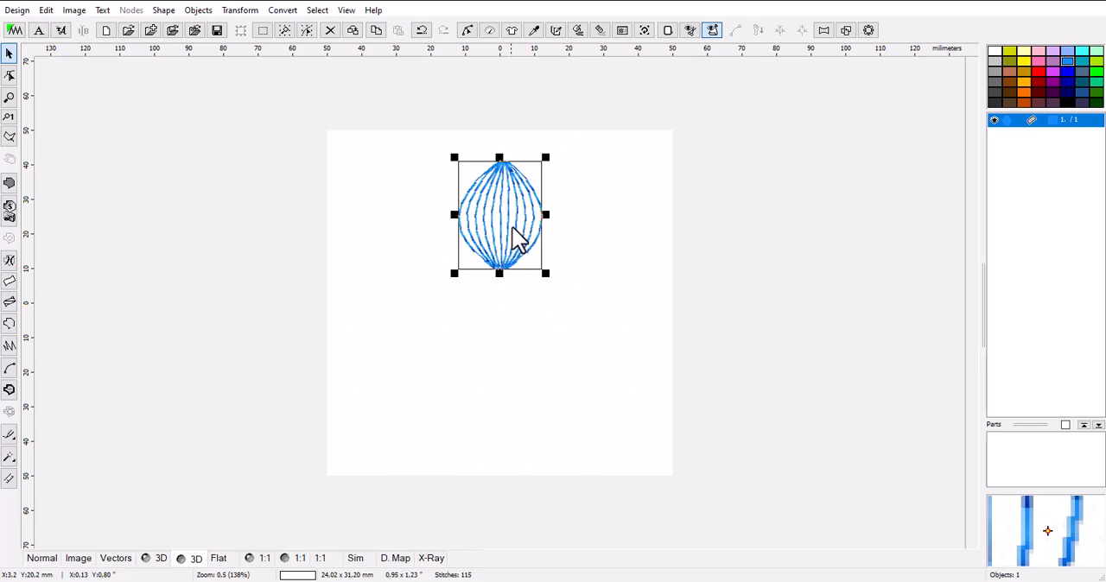
click(868, 32)
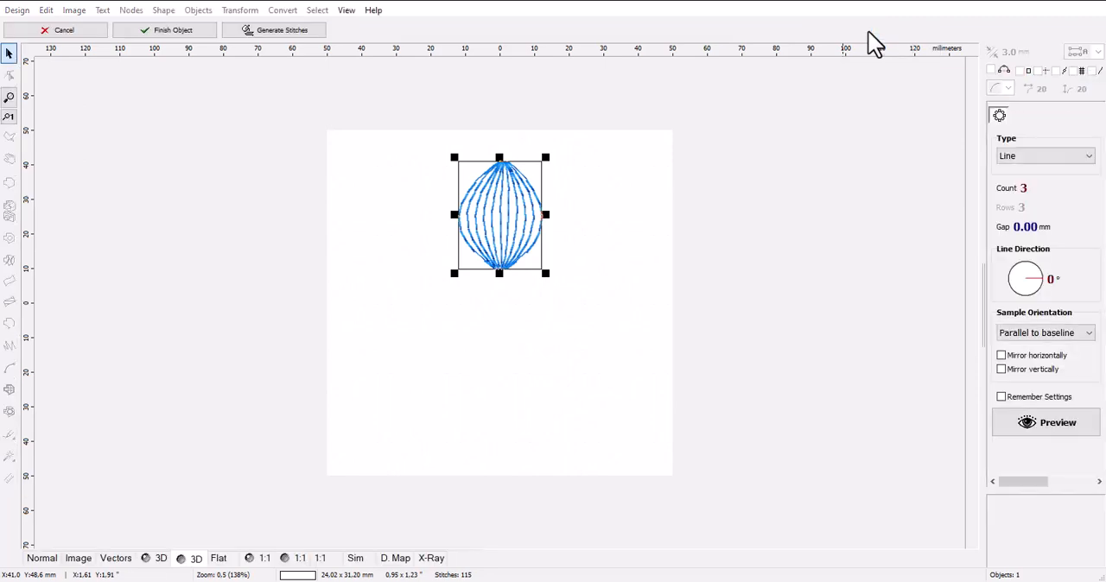
click(1031, 160)
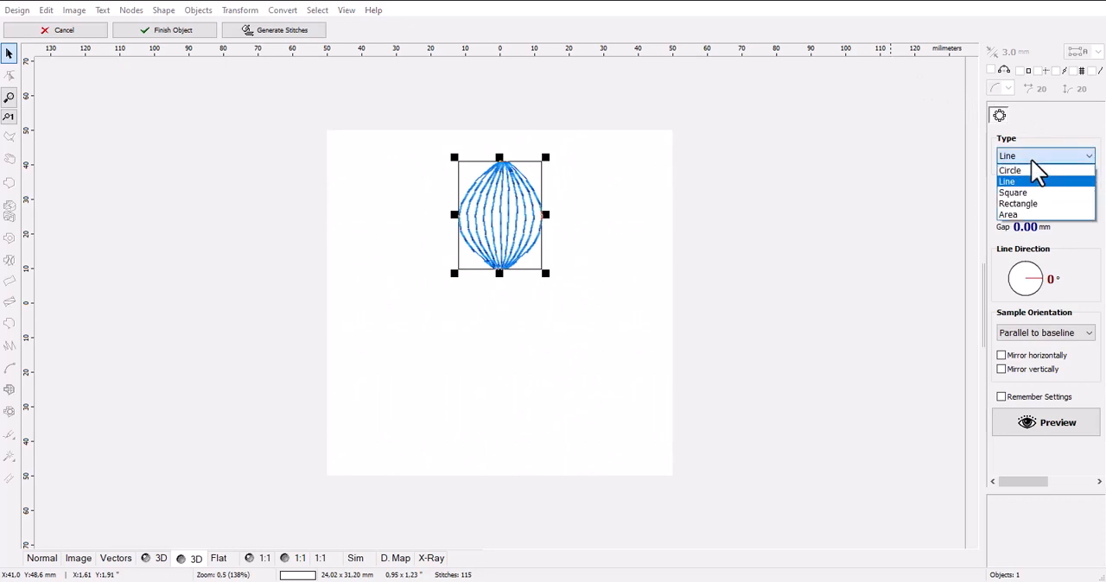
click(1028, 180)
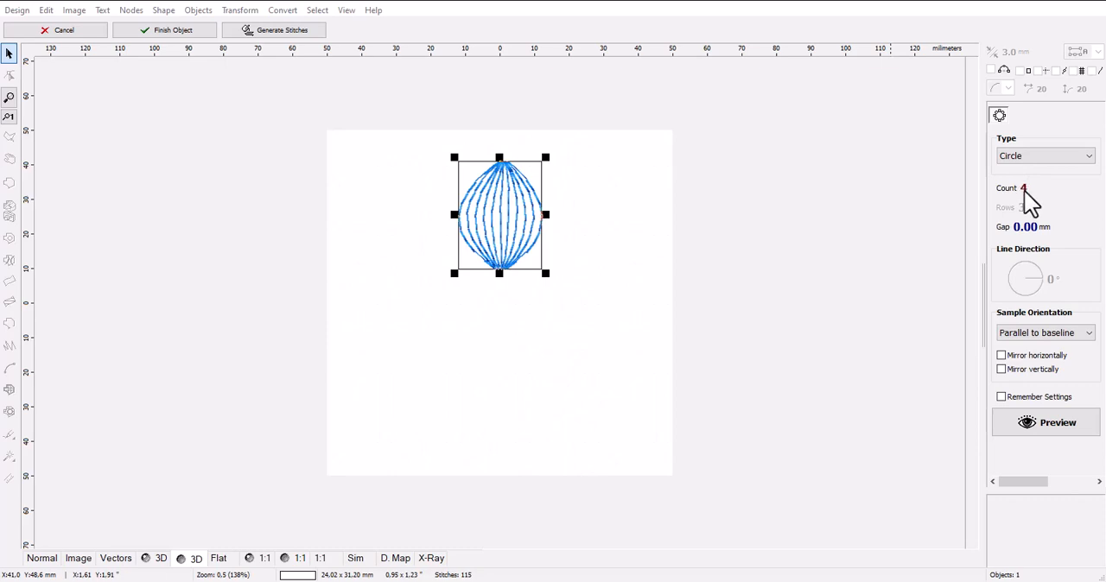
scroll(1024, 191, up, 1)
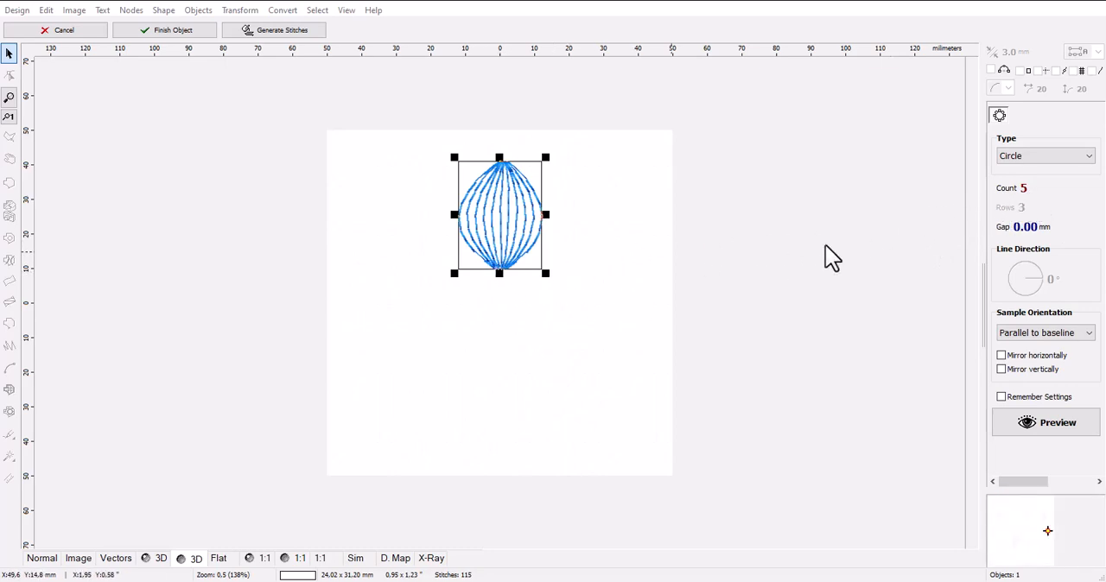
click(1042, 433)
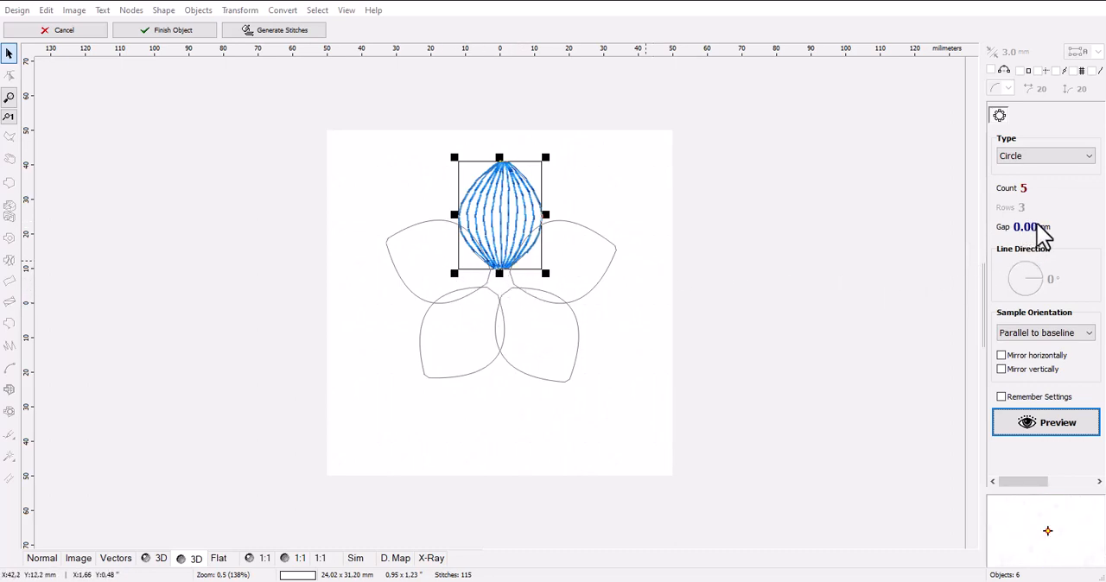
Try gaps of -1.06 mm and -2.15 mm for the circular repeat, previewing the petal layout with each.
scroll(1042, 241, down, 2)
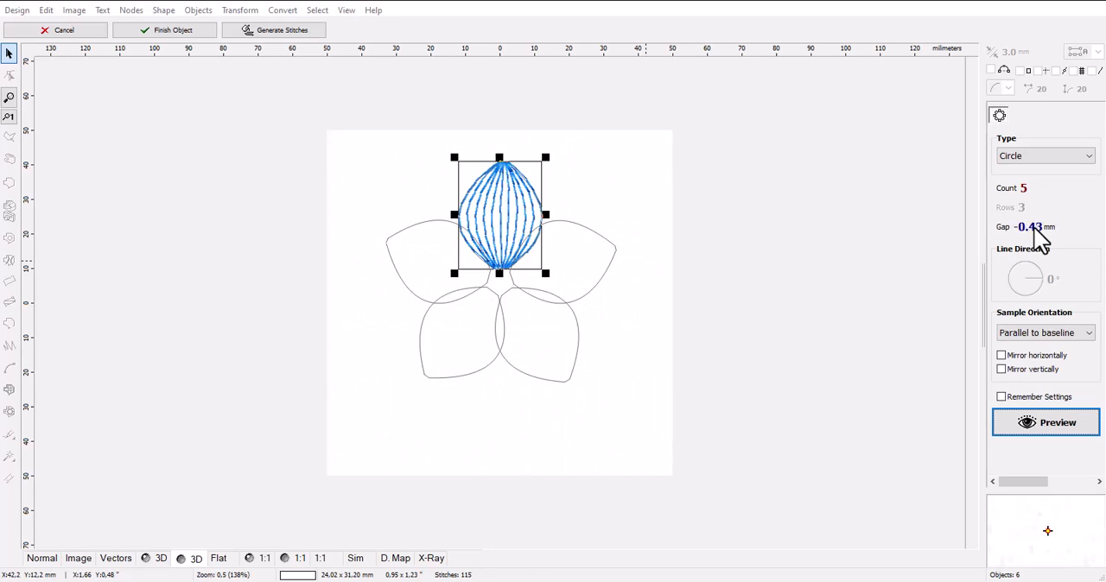
scroll(1042, 240, down, 13)
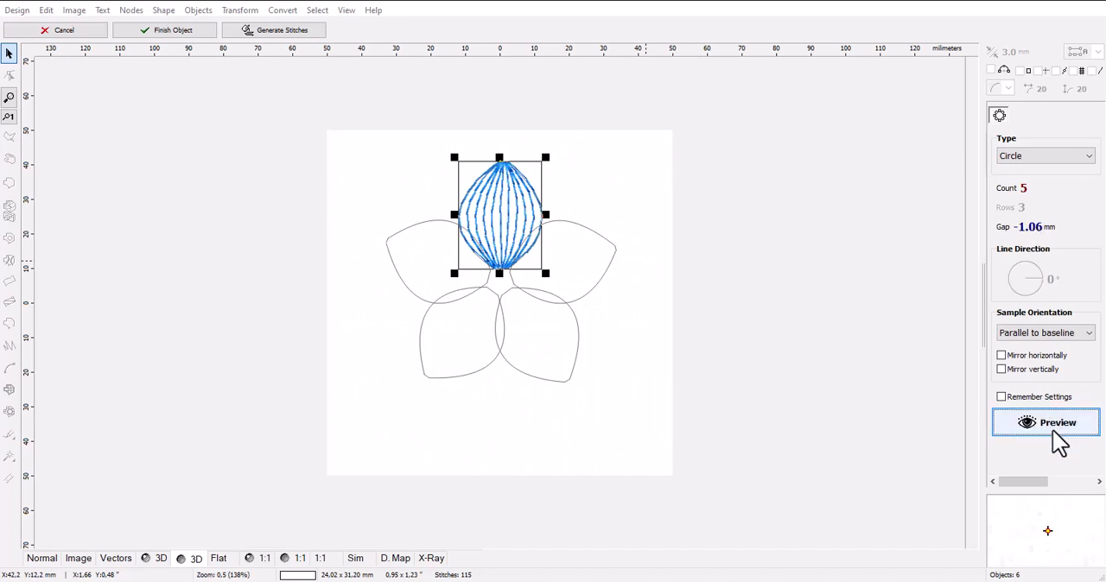
click(1052, 431)
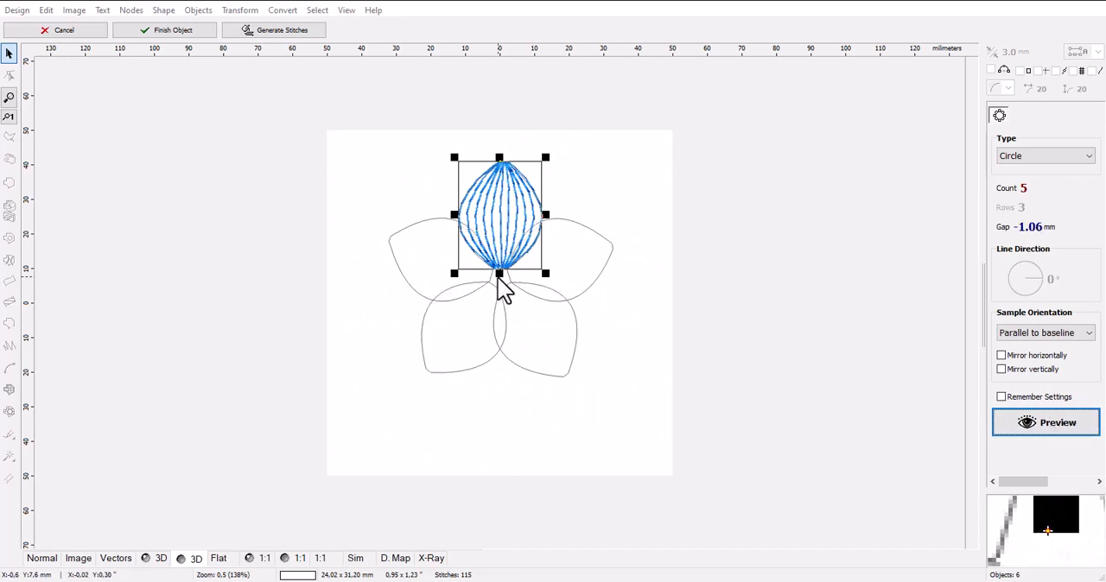
scroll(1037, 235, down, 3)
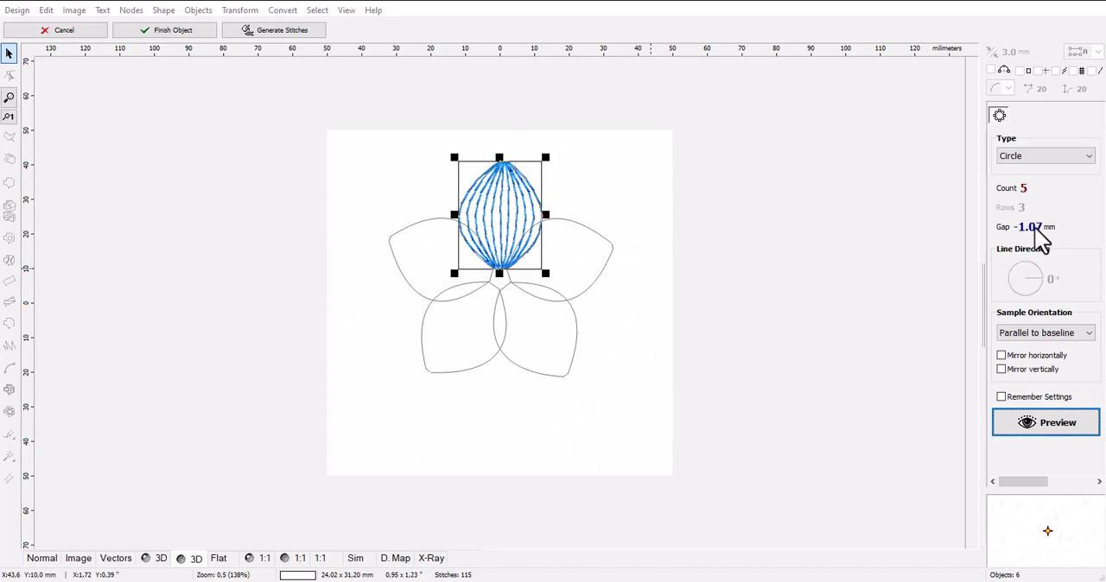
scroll(1041, 240, down, 2)
click(1050, 432)
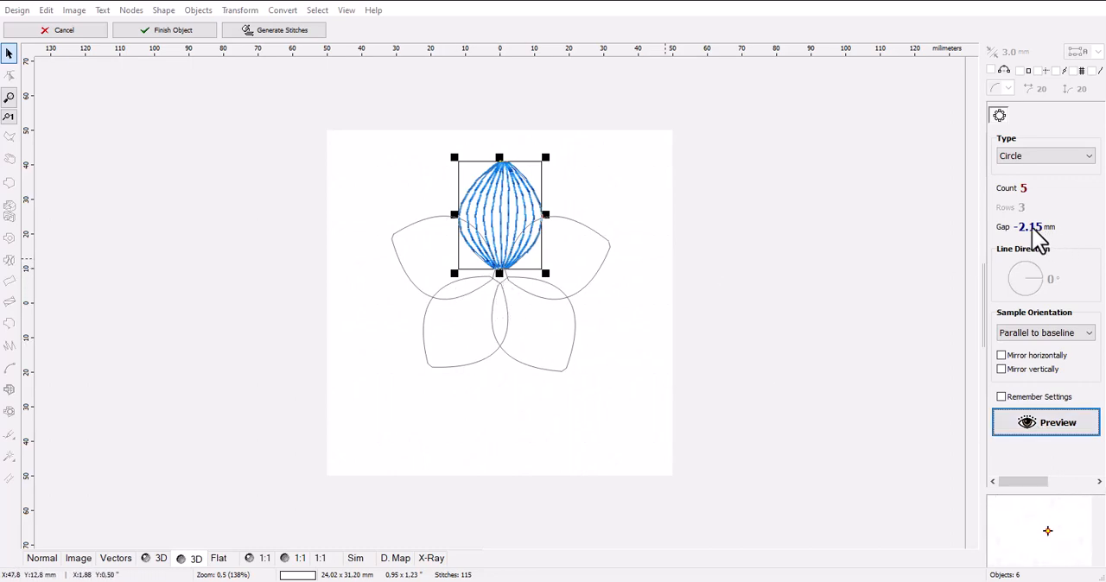
Set the circular repeat's gap to -3.00 mm, preview it and generate the stitches of the five-petal flower.
scroll(1041, 240, down, 4)
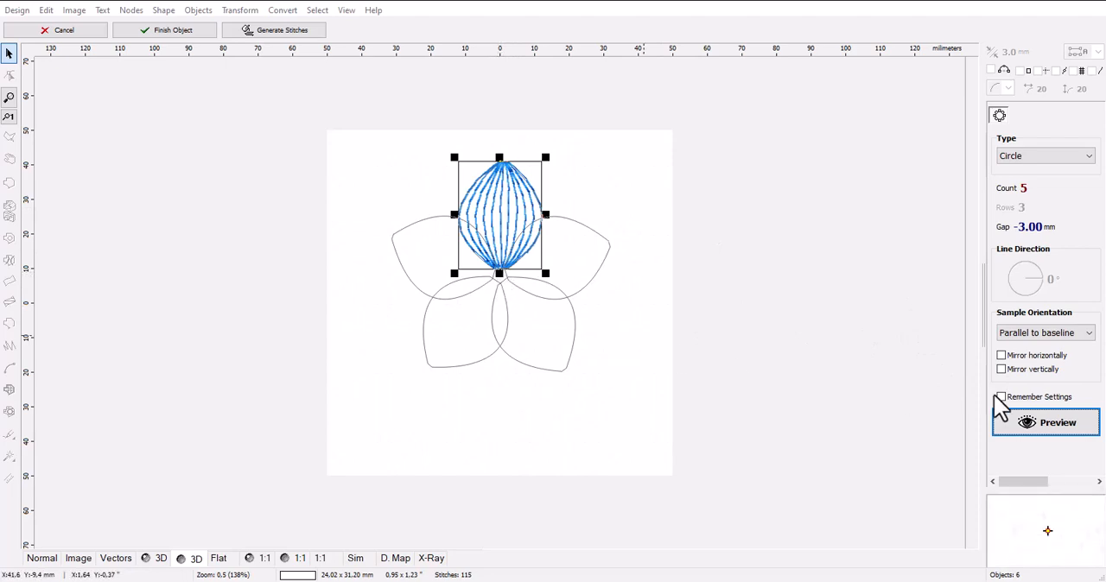
click(1035, 425)
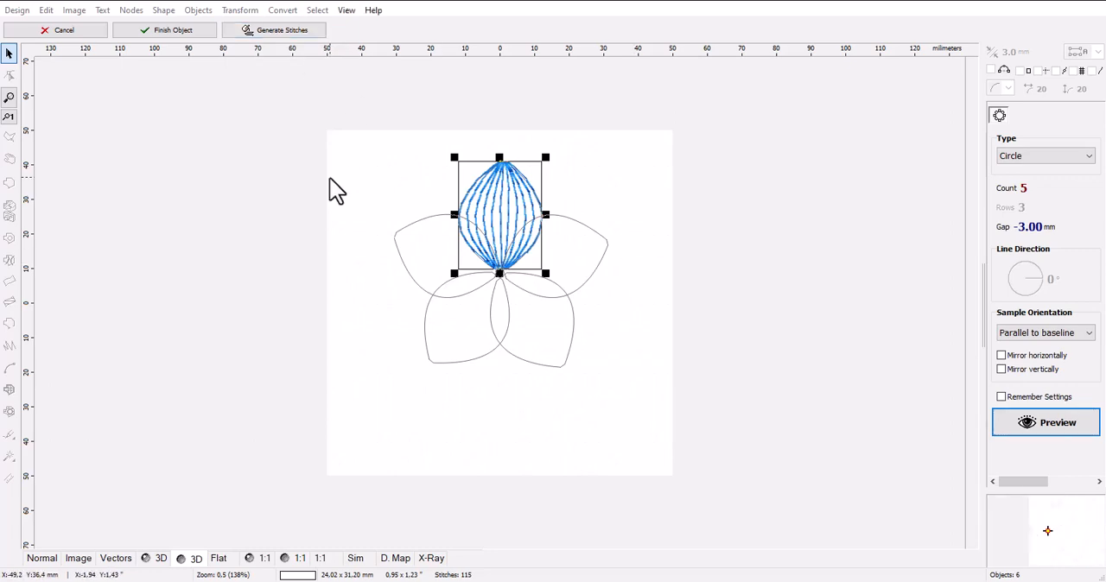
click(302, 31)
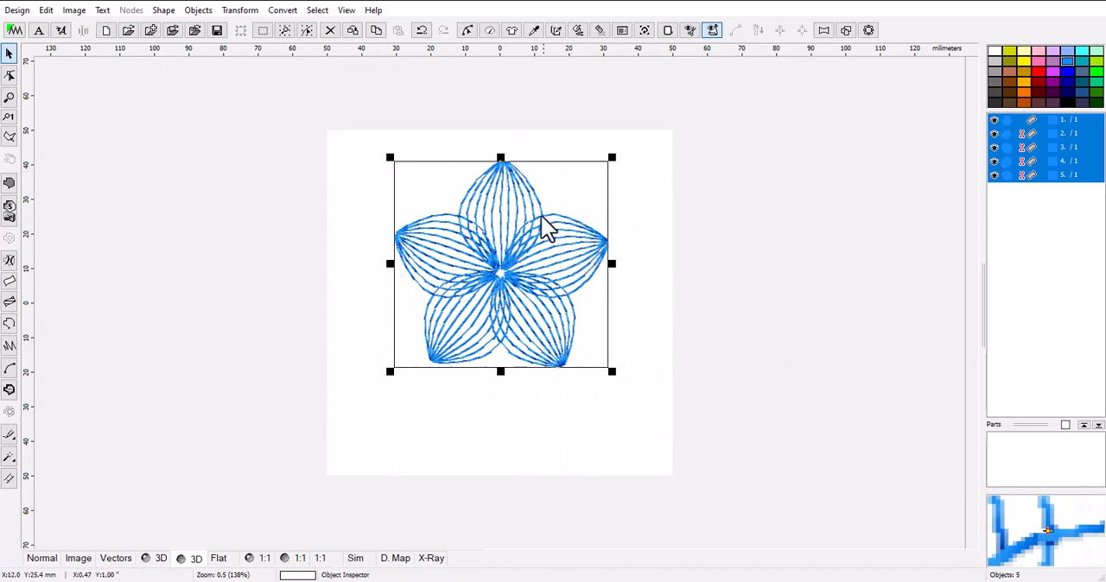
Examine the five petals one by one, on the design and in the object list, to check they are separate objects.
click(577, 445)
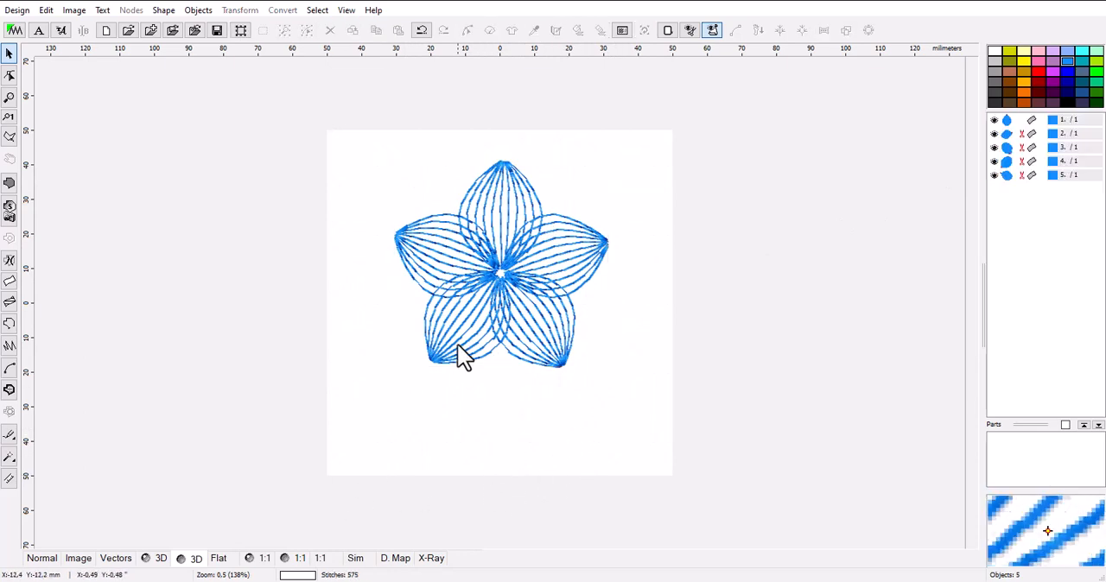
click(489, 323)
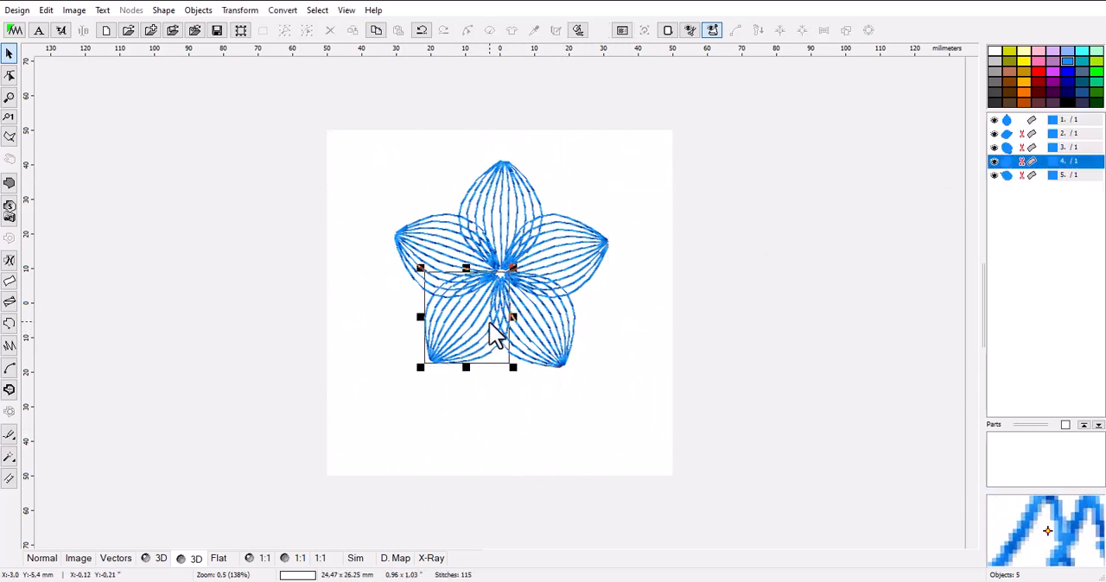
click(565, 252)
click(509, 204)
click(442, 238)
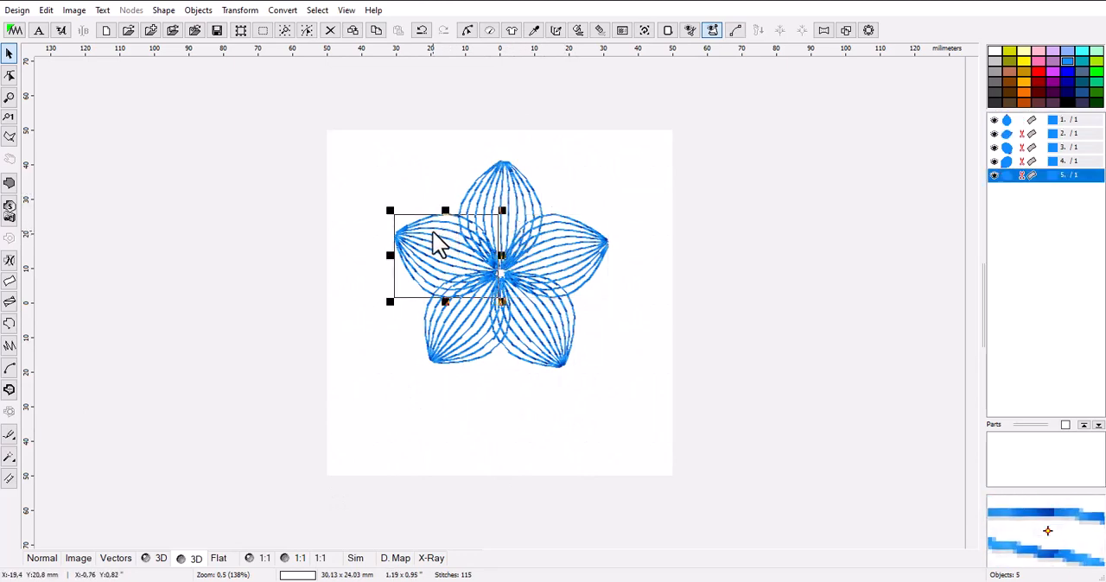
click(448, 342)
click(557, 344)
click(579, 249)
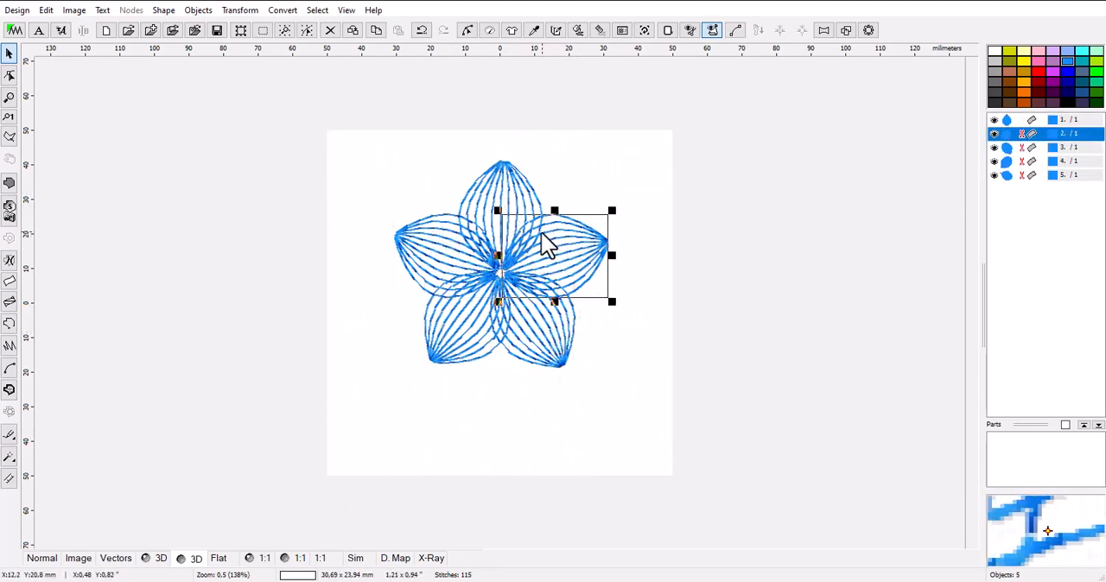
click(506, 187)
click(439, 257)
click(449, 337)
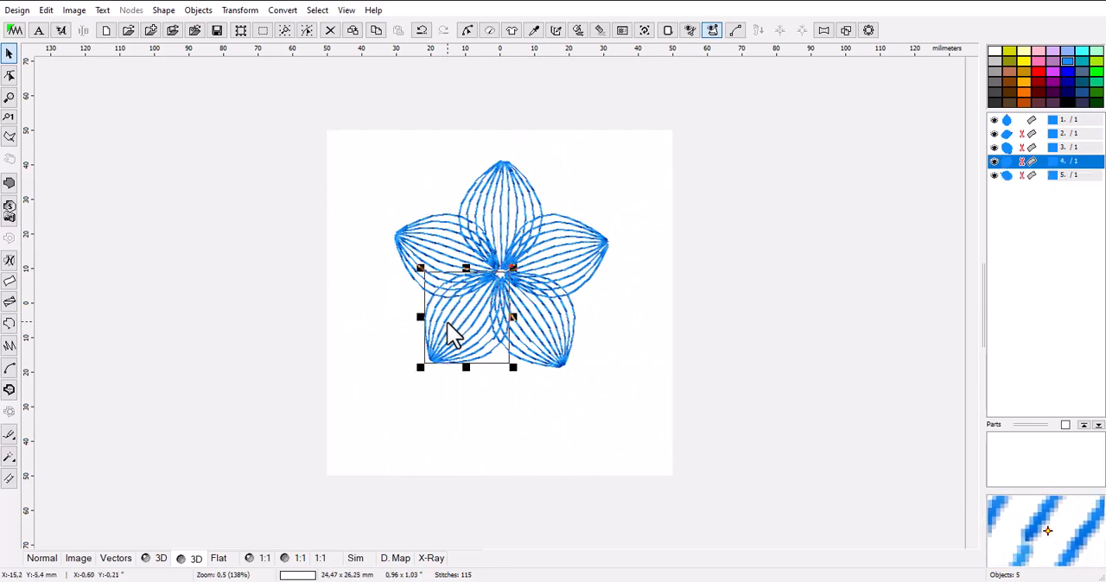
click(546, 332)
click(577, 250)
click(499, 209)
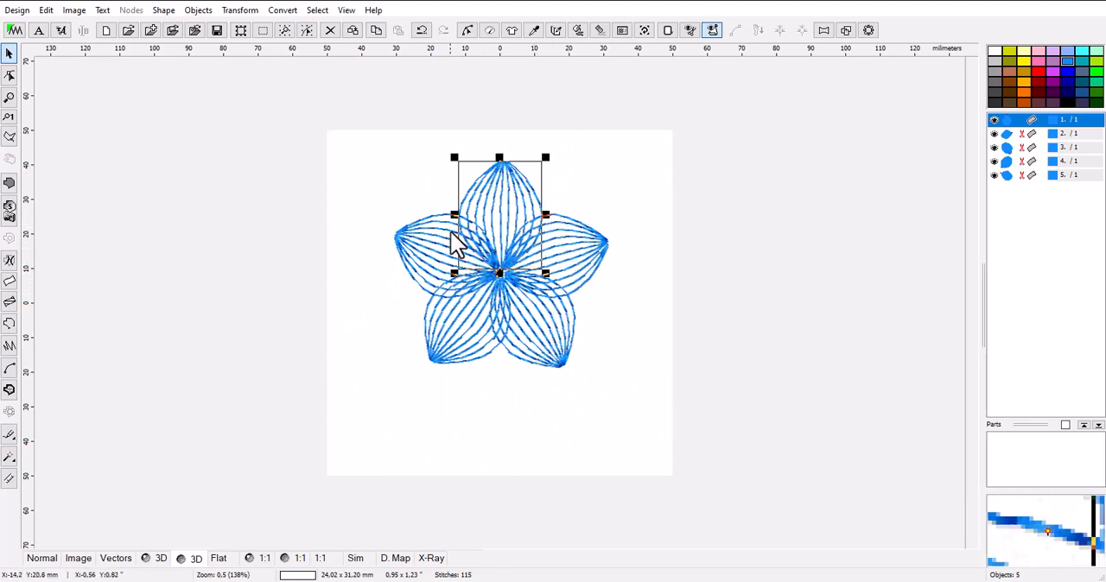
click(1012, 134)
click(1010, 146)
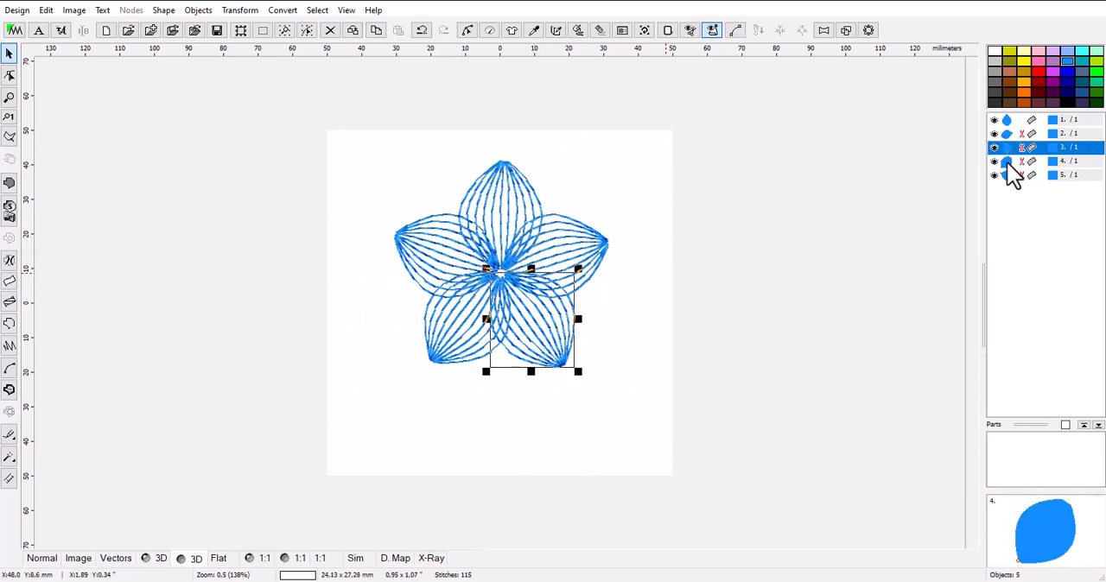
click(1009, 161)
click(1011, 176)
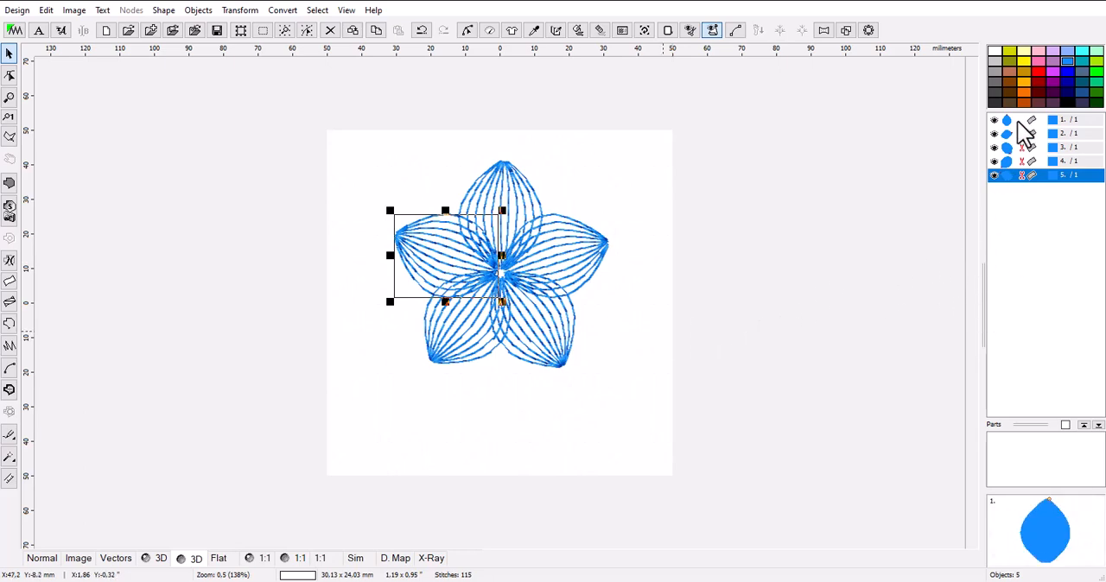
Combine all five petals into a single object with Group 1 and recolor the flower red.
drag(1017, 121, 1016, 184)
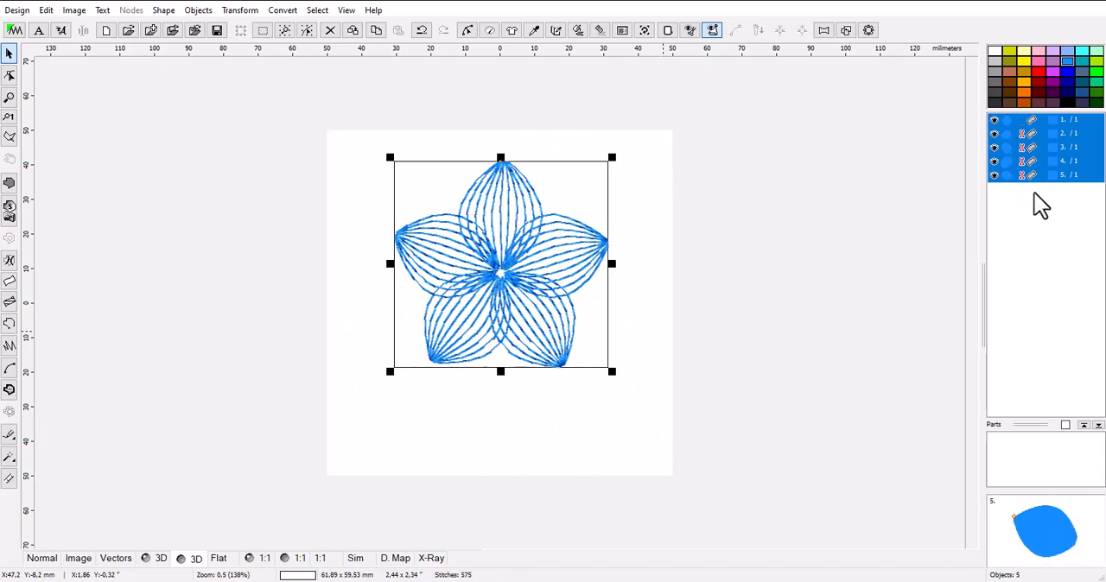
right_click(1012, 147)
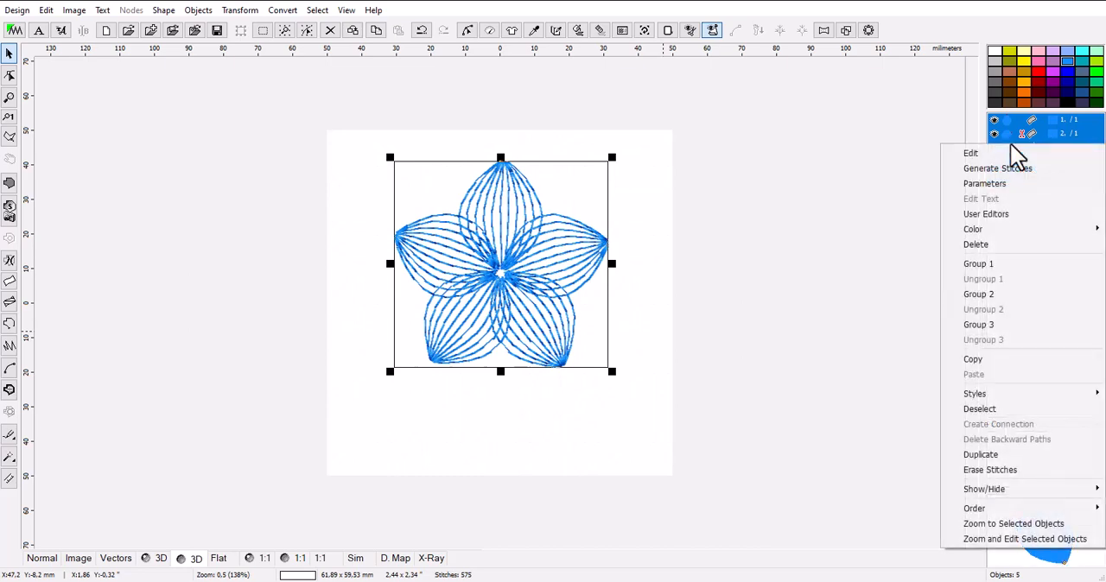
click(980, 263)
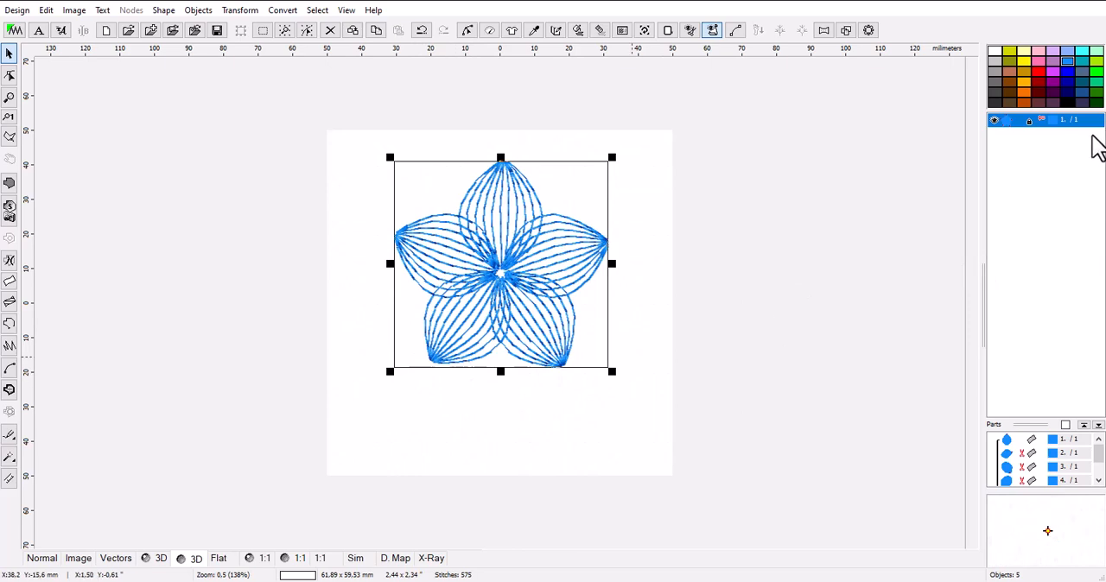
click(1040, 72)
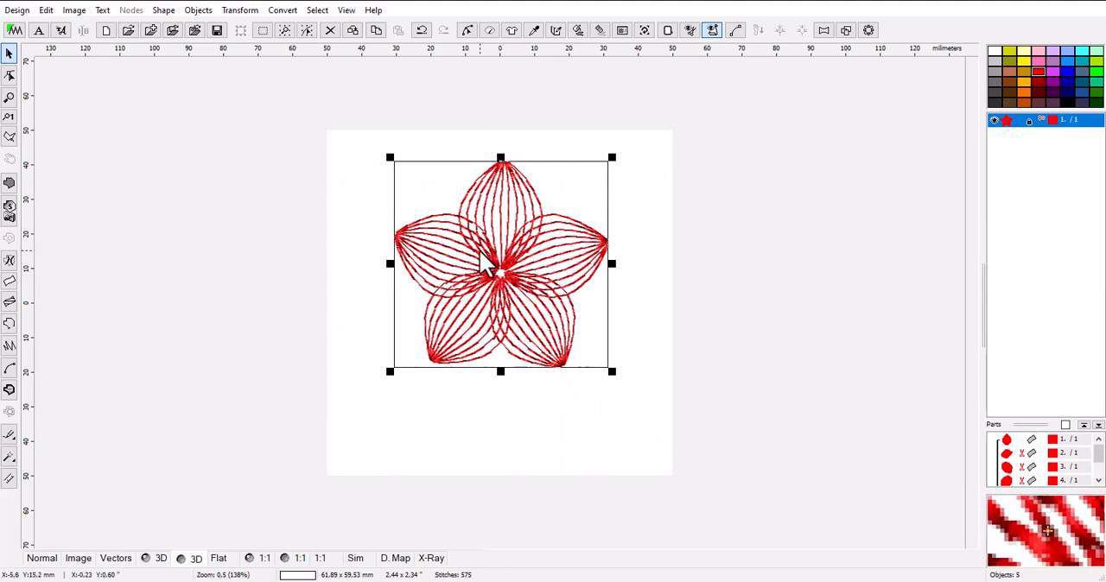
Copy and paste the red flower in place and recolor the copy dark green.
click(377, 35)
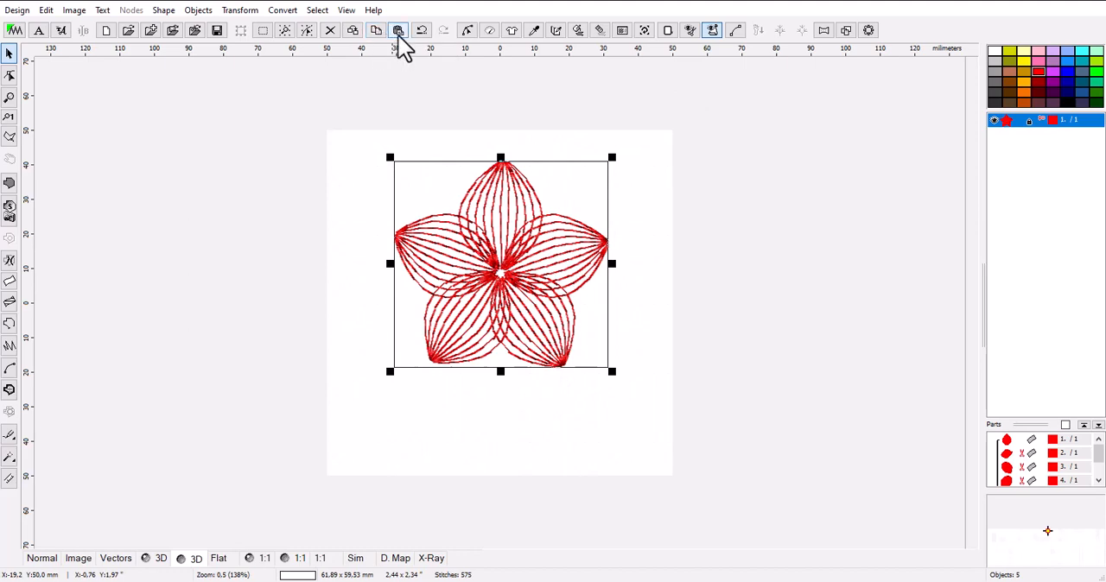
click(399, 34)
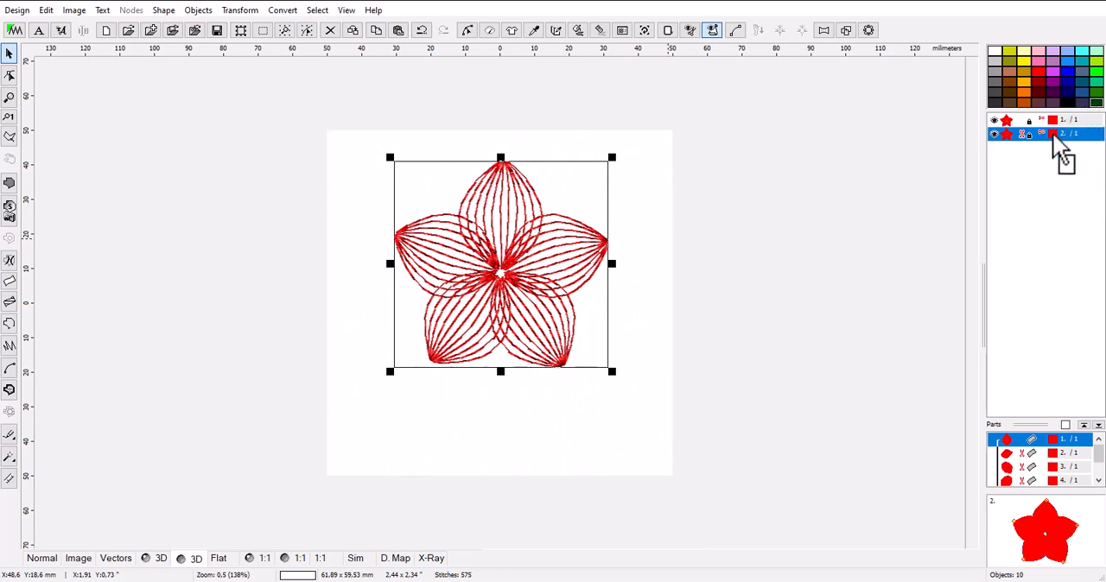
drag(1052, 133, 1052, 132)
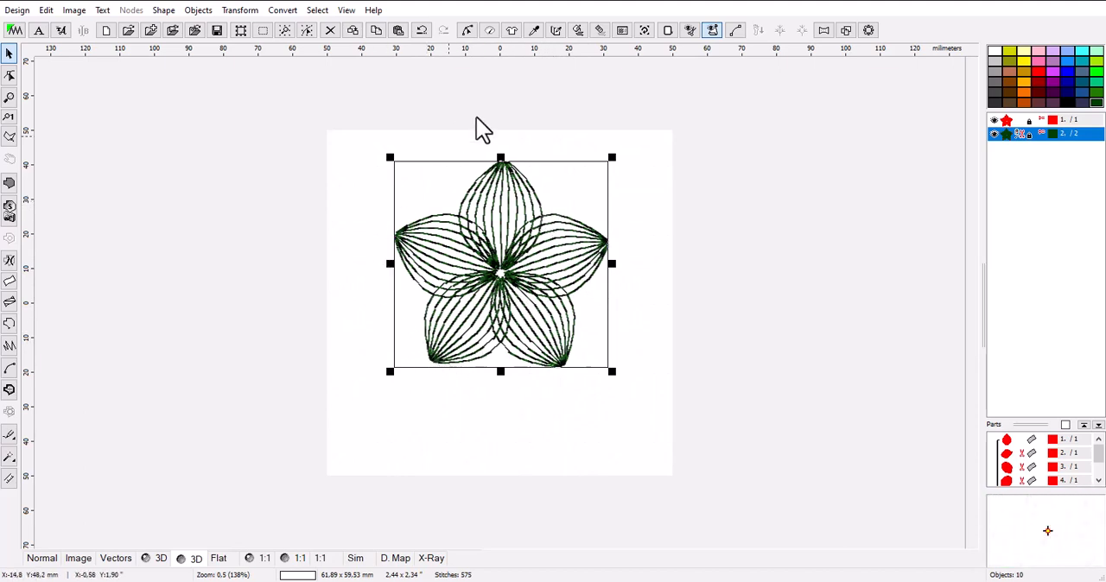
Rotate the dark green flower clockwise by about 5.3° and generate its stitches.
click(1017, 122)
click(1010, 134)
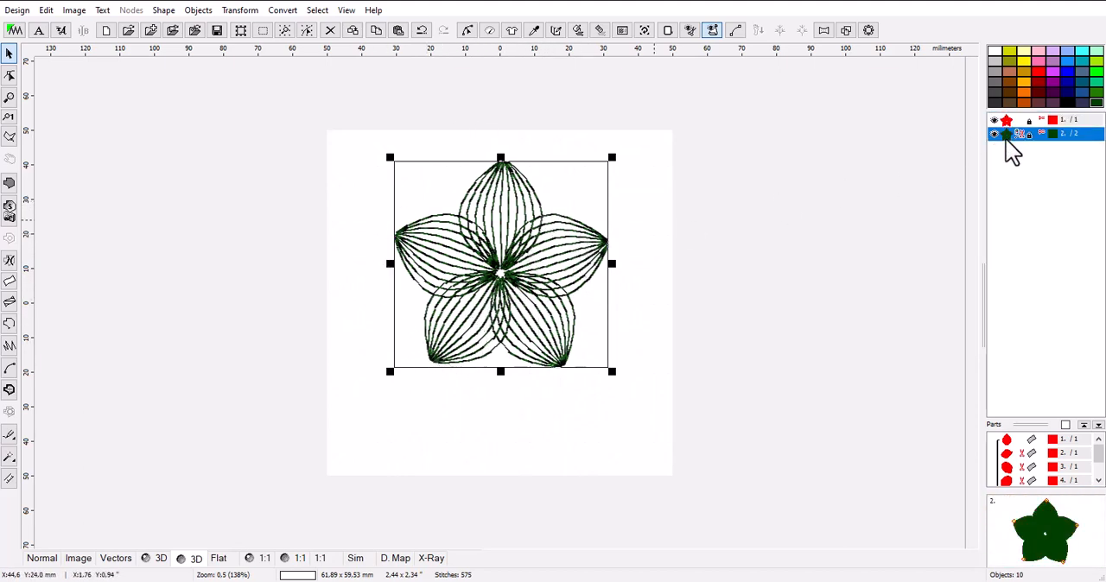
click(1010, 121)
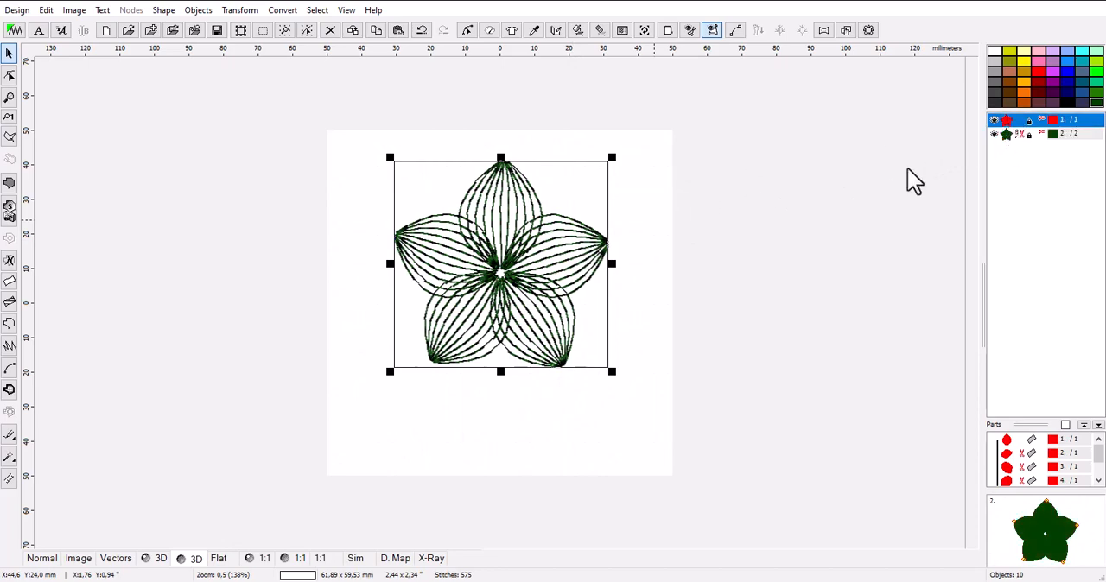
click(1011, 135)
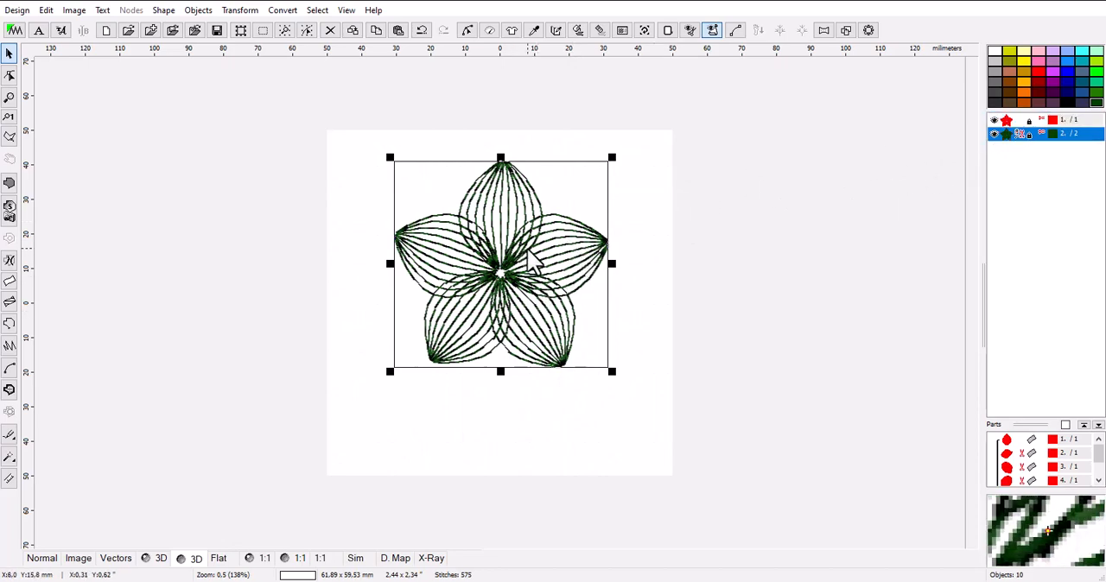
scroll(532, 259, up, 1)
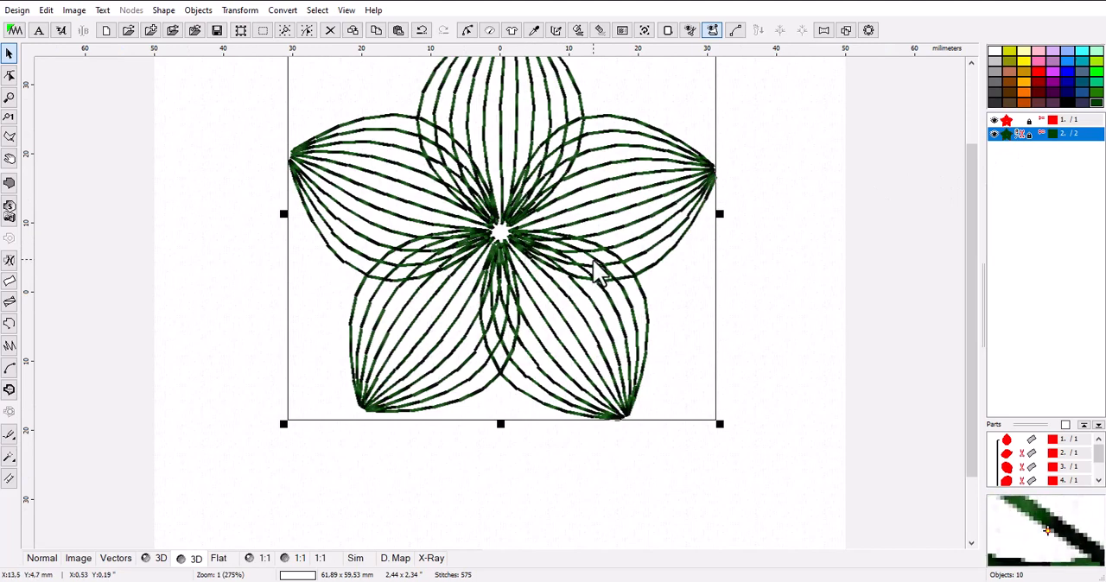
drag(970, 241, 973, 164)
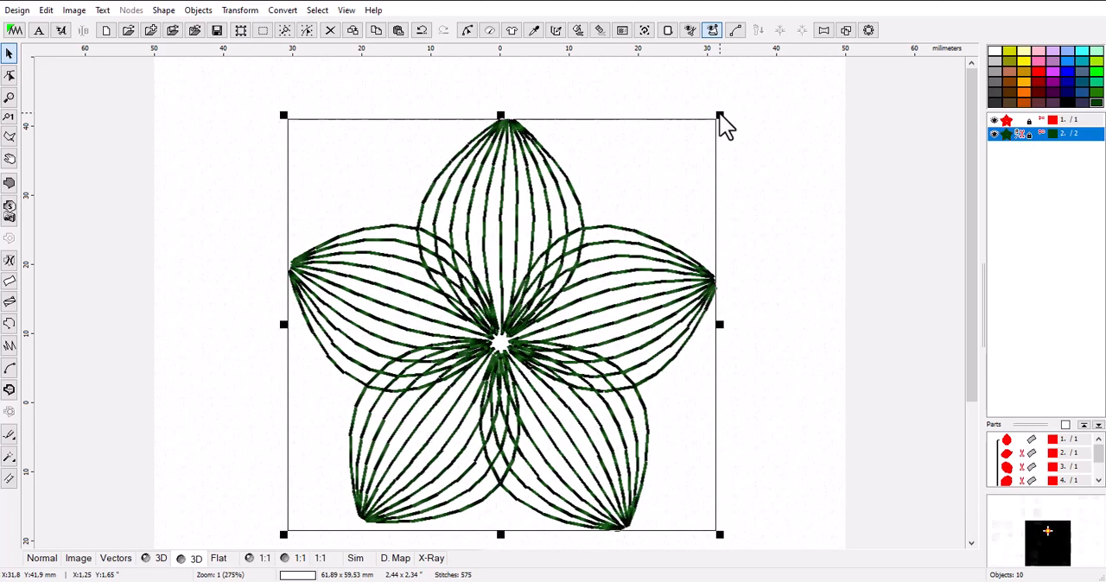
drag(718, 115, 727, 151)
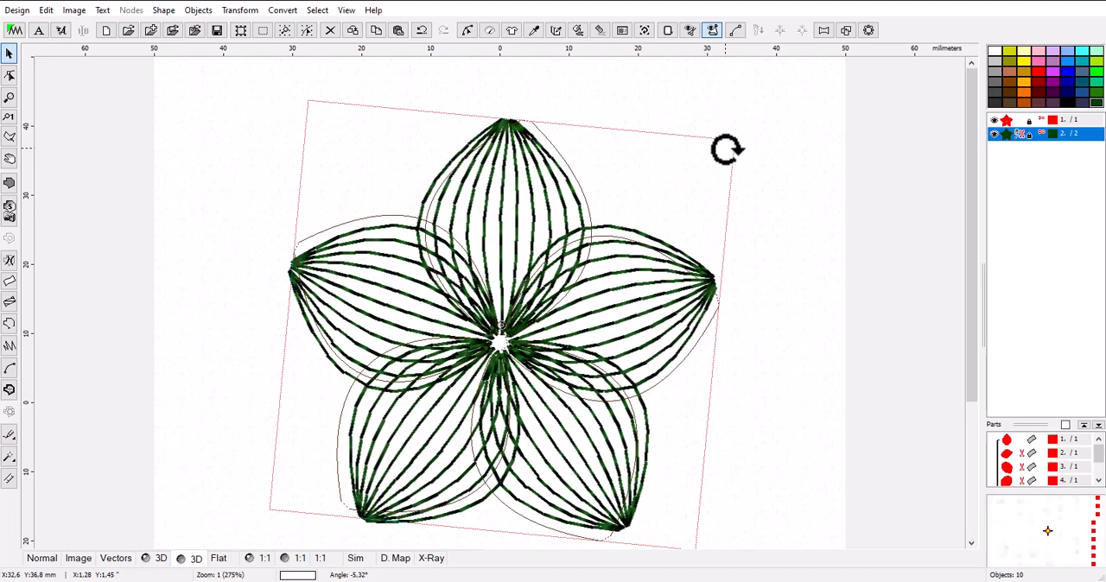
drag(727, 149, 728, 149)
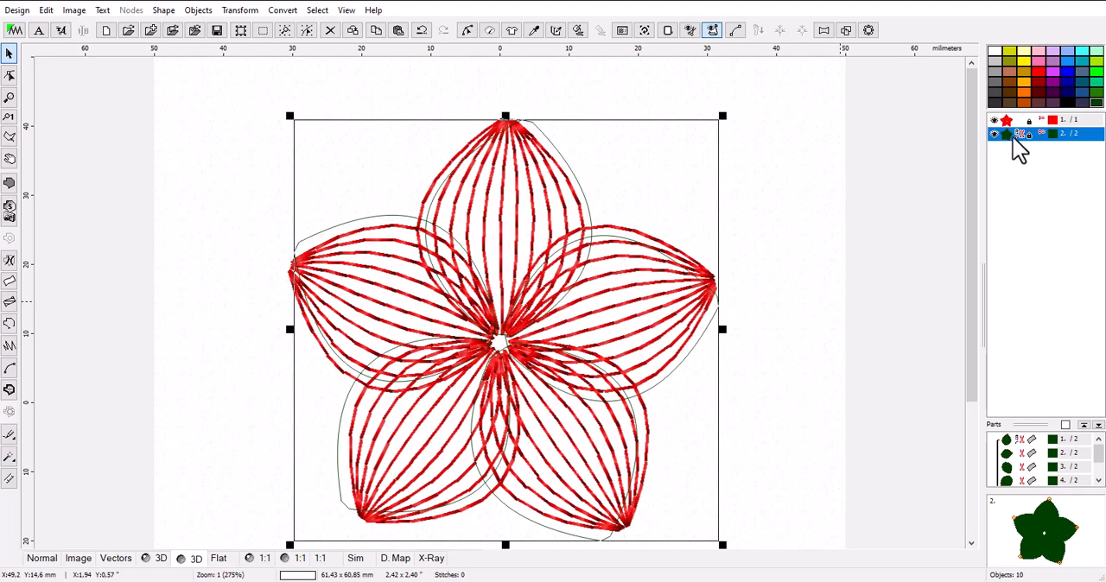
click(577, 30)
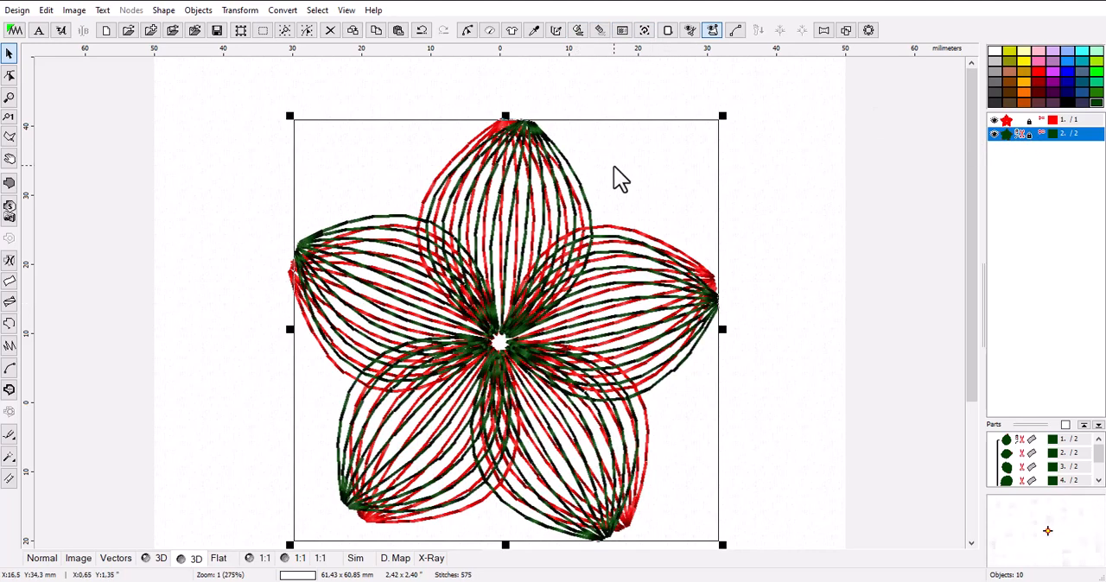
click(759, 287)
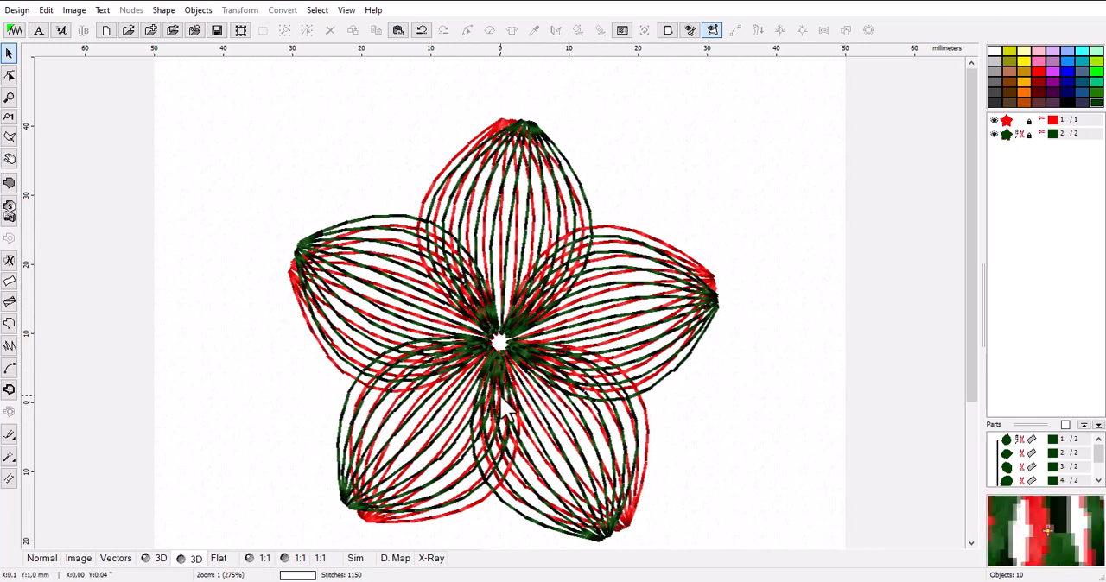
Combine the red and dark green flowers into one object with Group 1.
drag(968, 270, 967, 281)
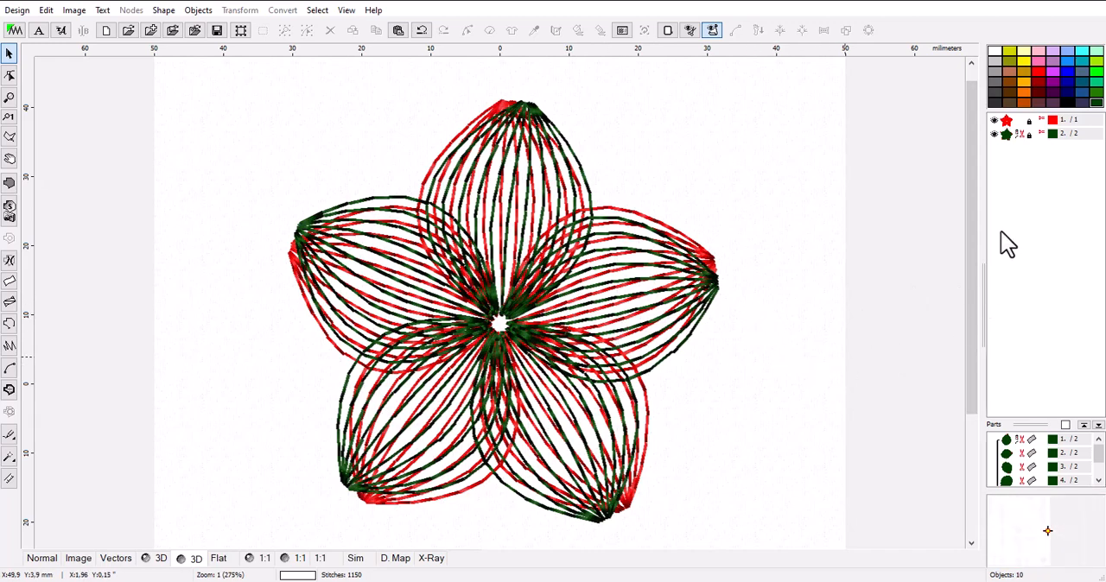
click(1018, 121)
shift+click(1018, 135)
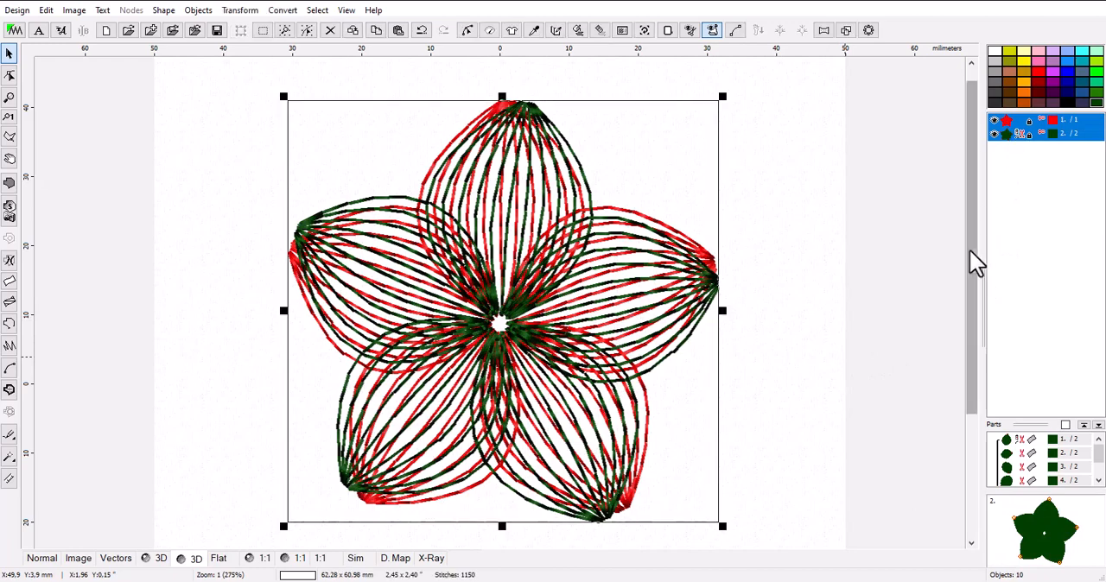
right_click(1022, 132)
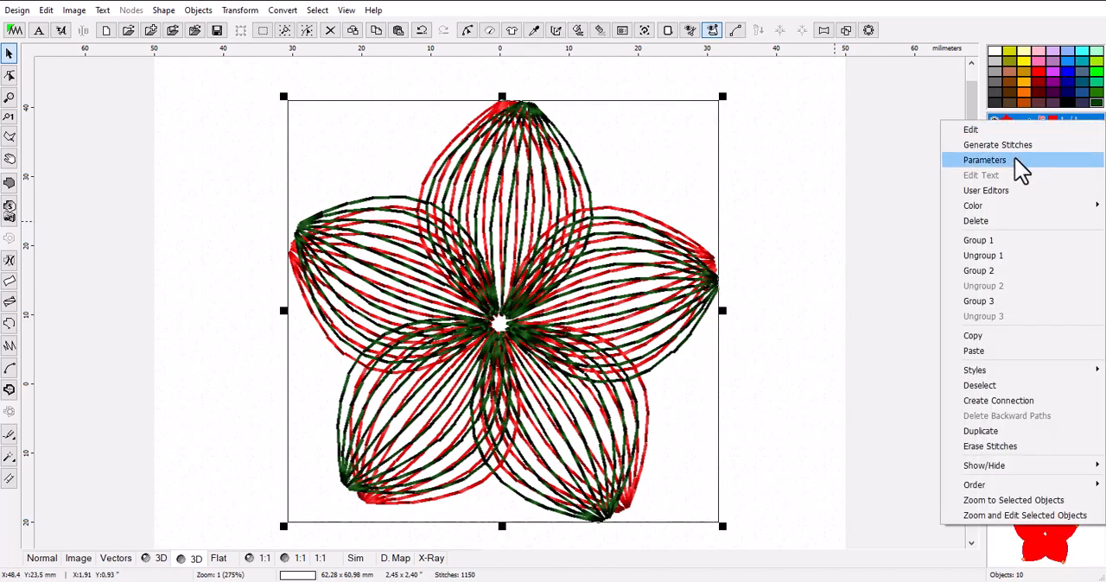
click(996, 243)
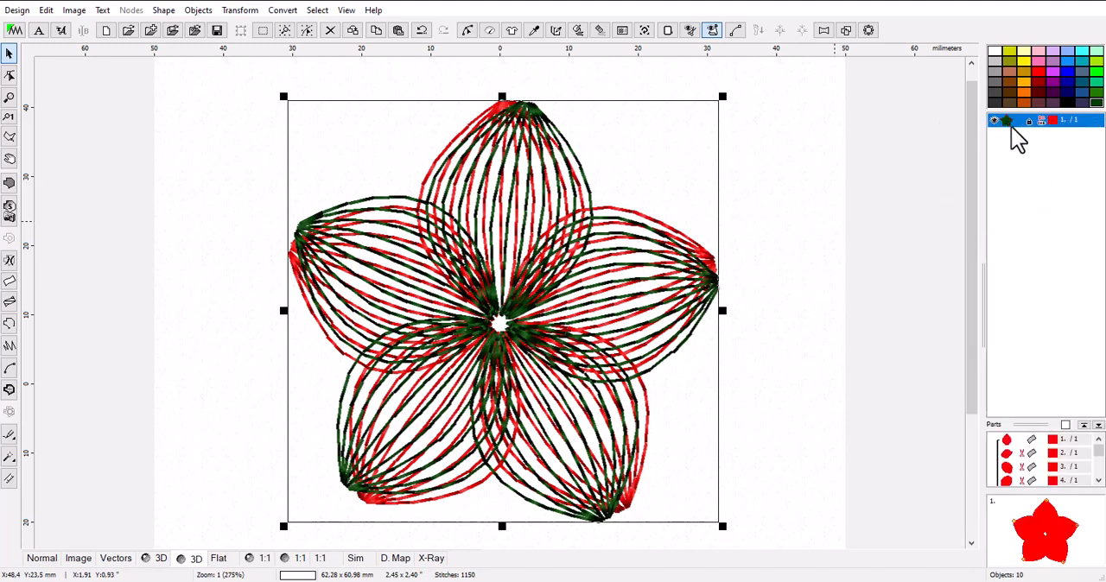
Create an outline of the grouped flowers, arranging its elements into a compact outline and using connections for separate objects.
click(845, 33)
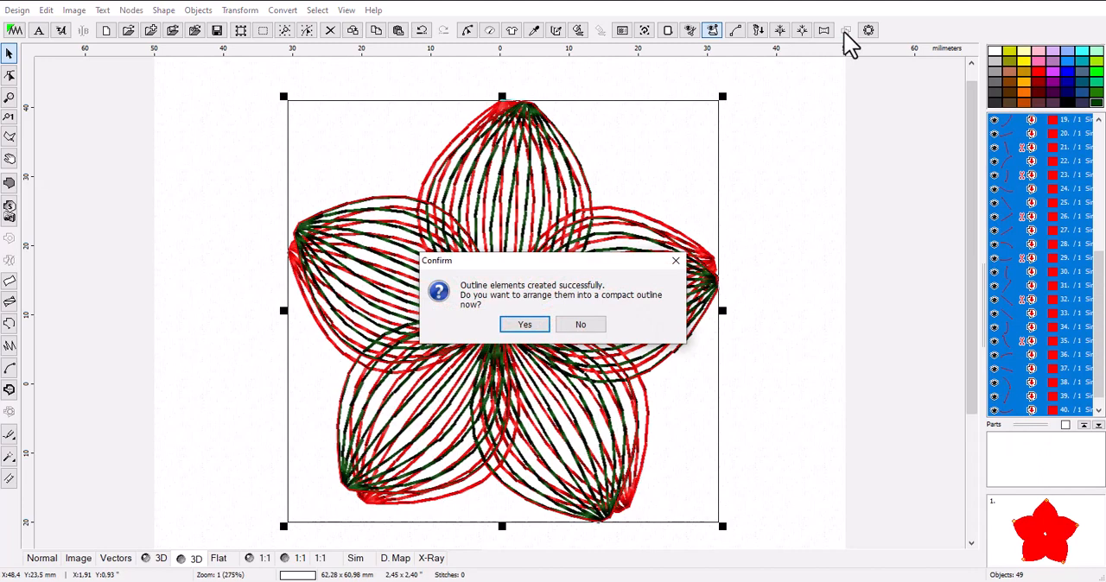
click(534, 328)
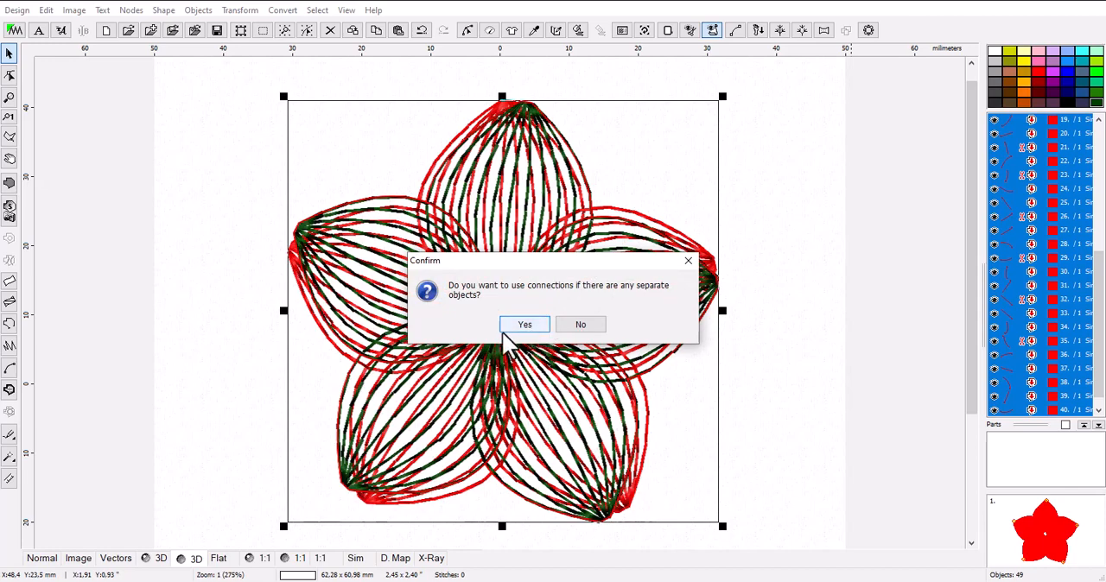
click(524, 325)
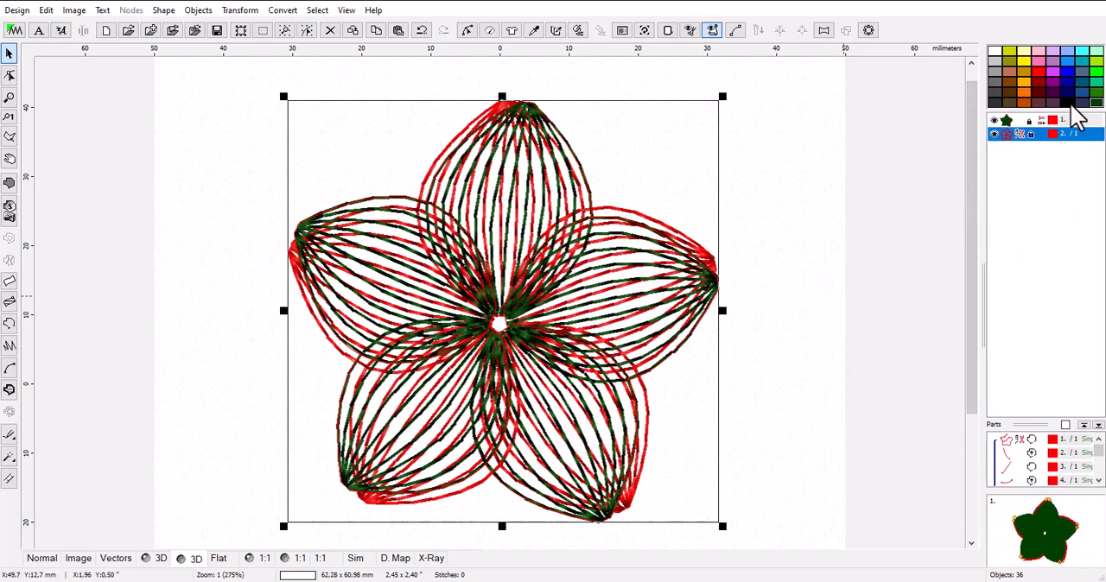
Recolor the new flower outline black and generate its stitches.
click(1057, 134)
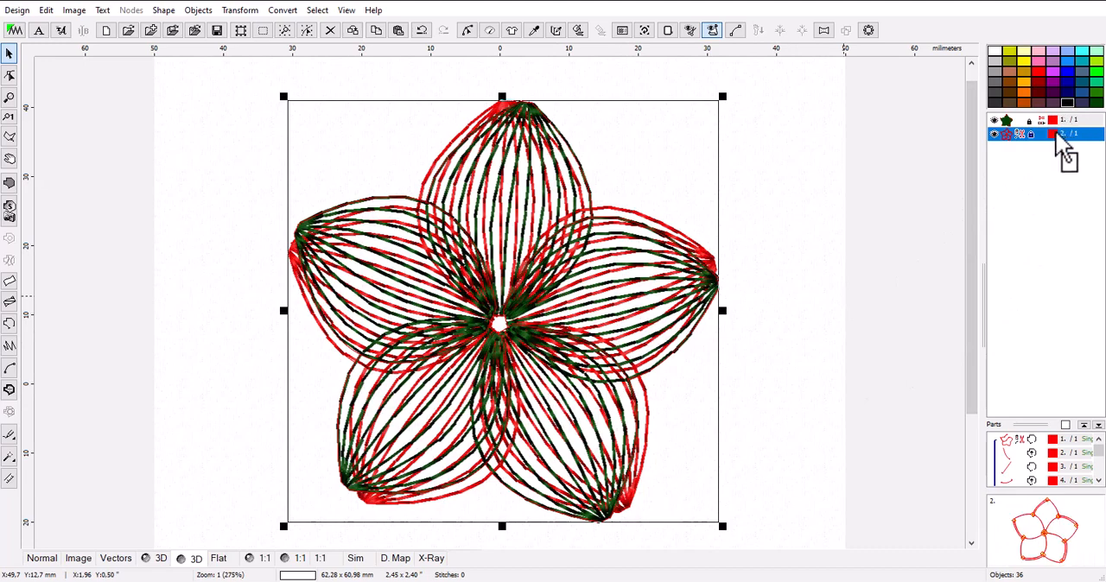
click(1053, 131)
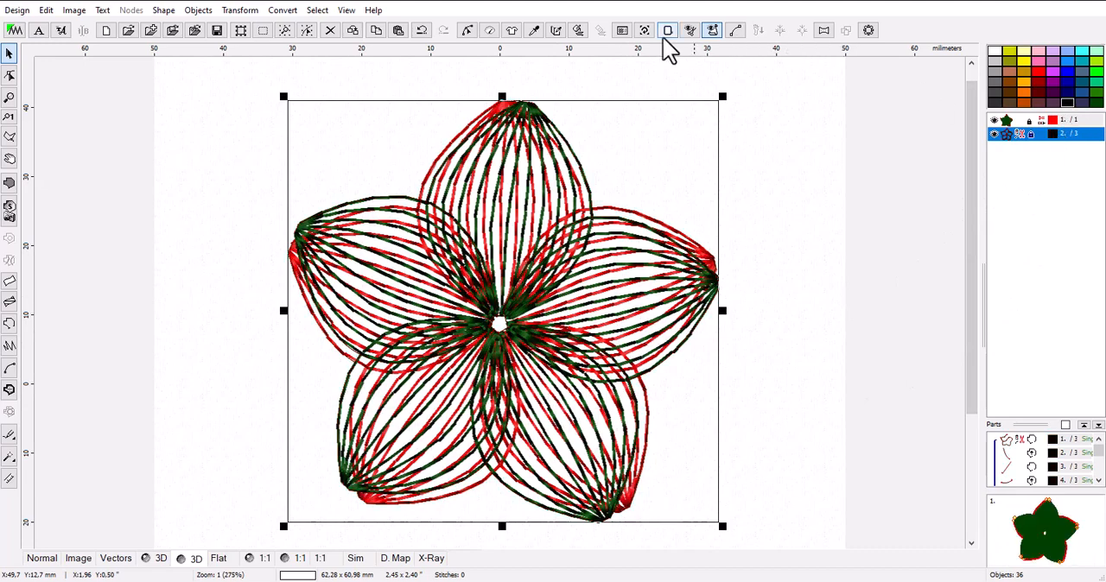
click(578, 31)
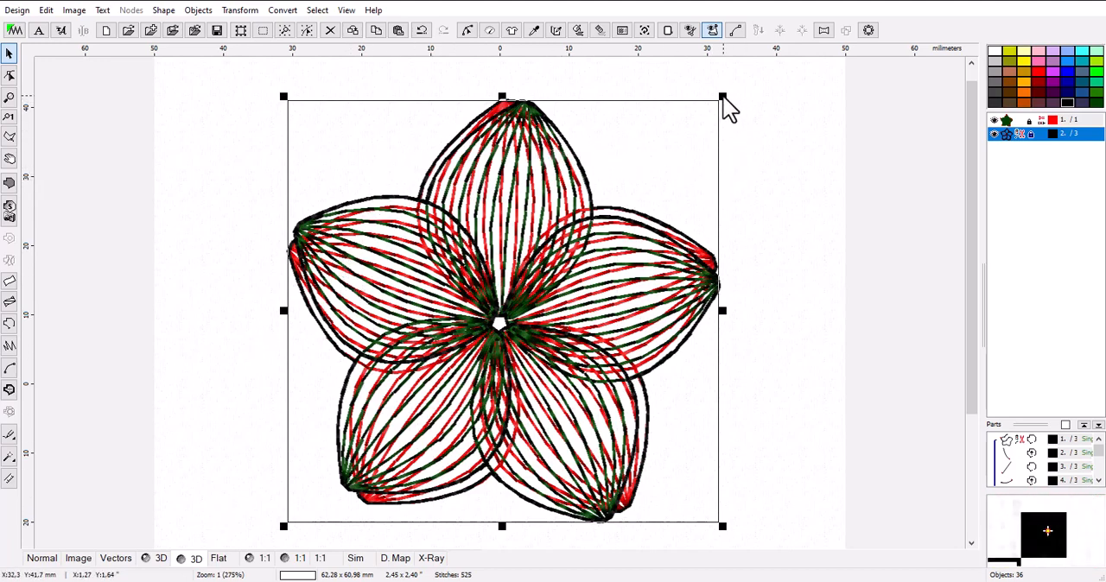
Rotate the black outline so its petals fall between those of the red and green flower, and generate its stitches.
drag(724, 99, 752, 250)
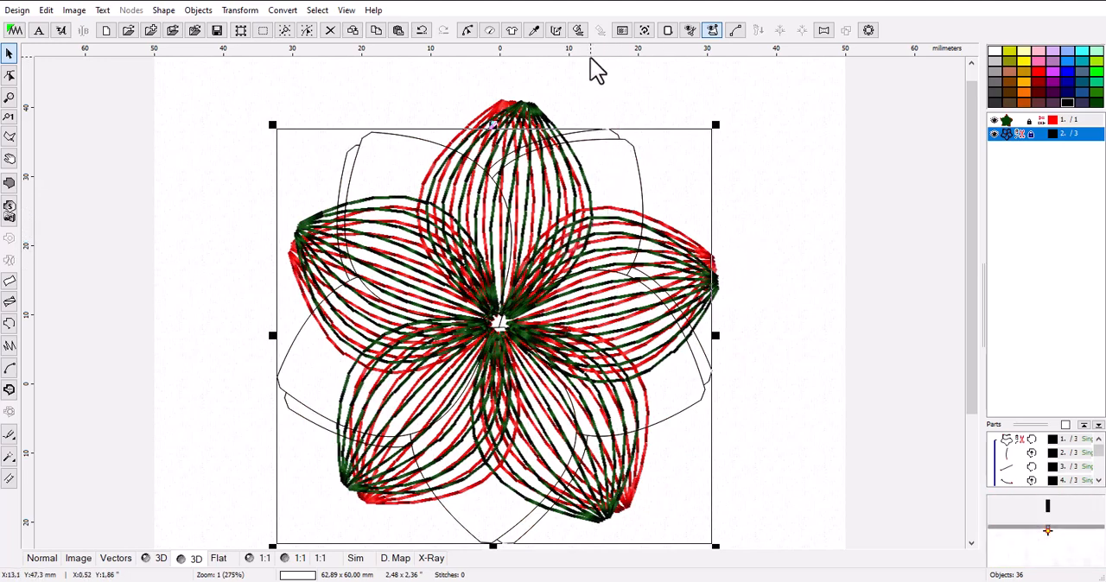
click(579, 30)
click(804, 289)
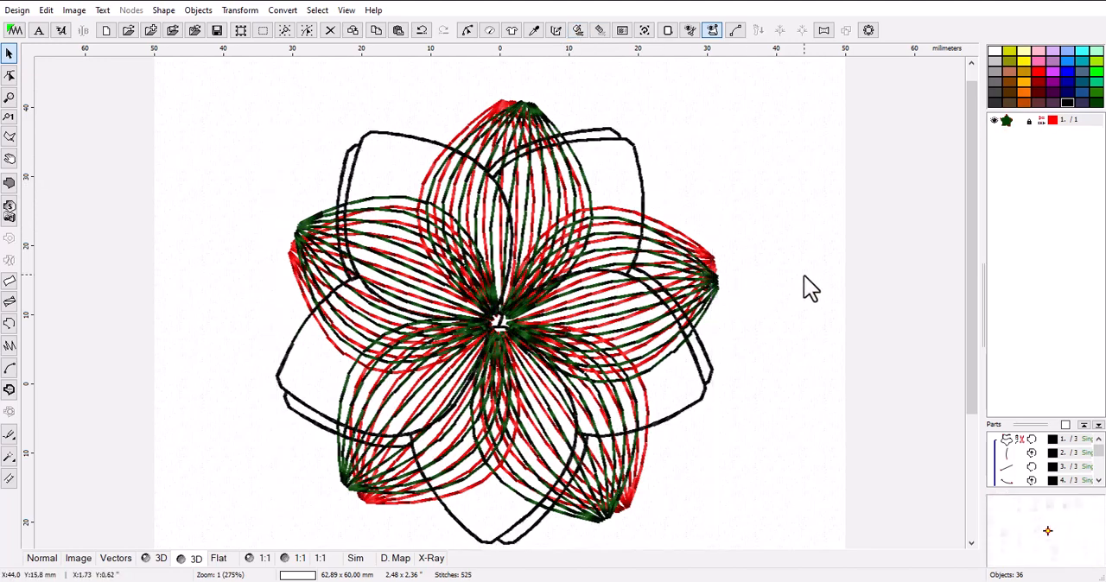
scroll(612, 347, down, 1)
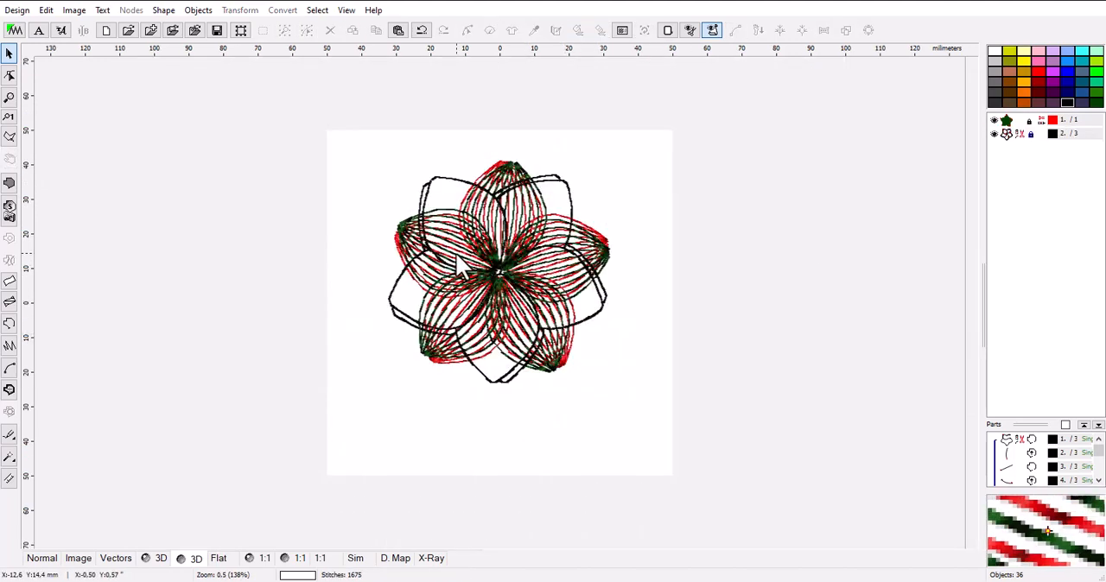
scroll(471, 266, up, 1)
scroll(540, 294, down, 1)
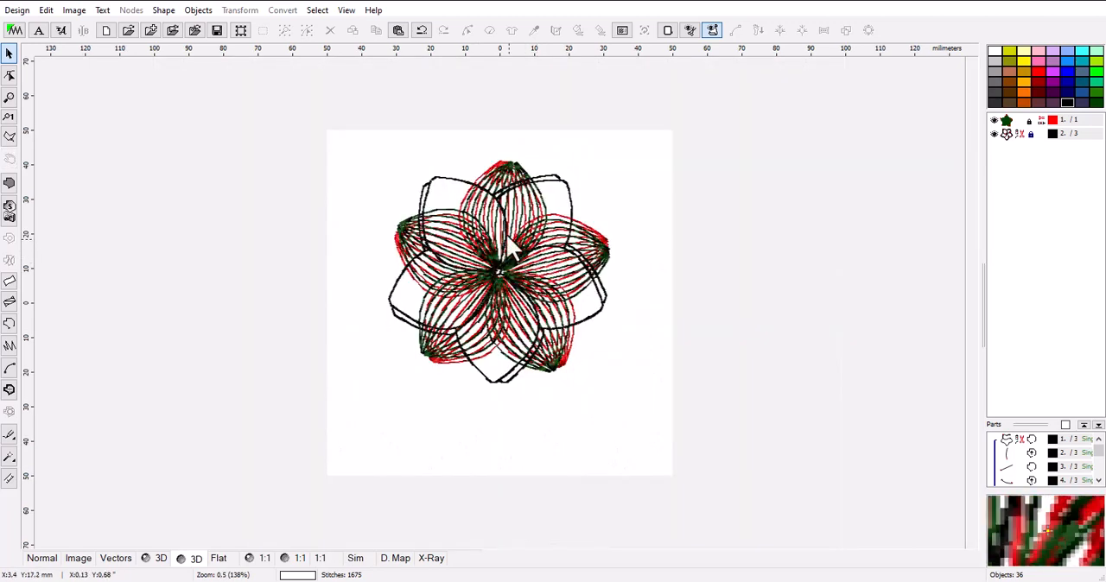
scroll(471, 233, up, 1)
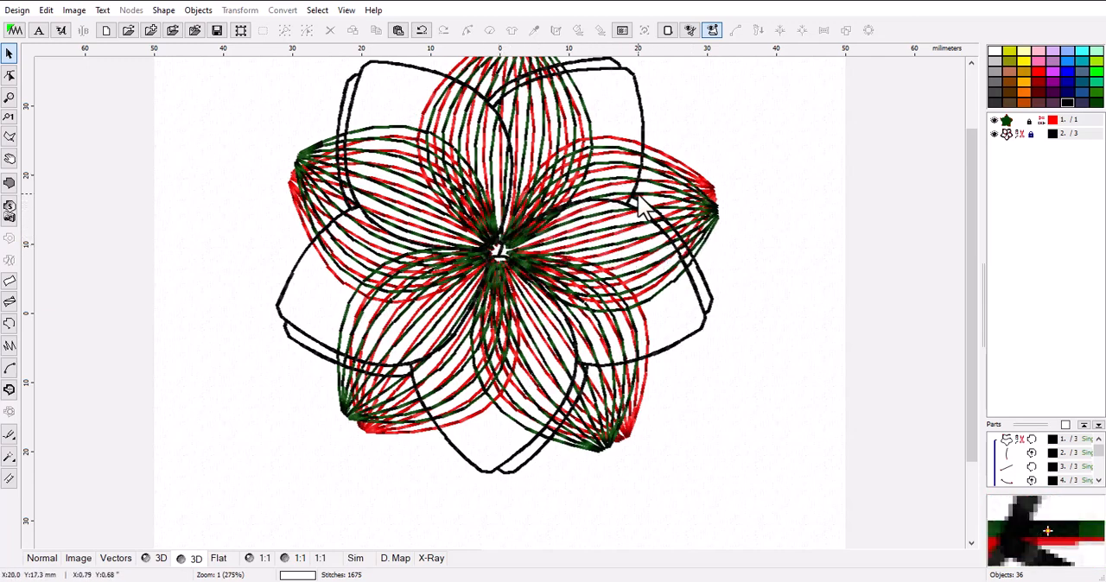
Move the rotated black outline slightly downward to align its centre with the centre of the flower.
click(1007, 134)
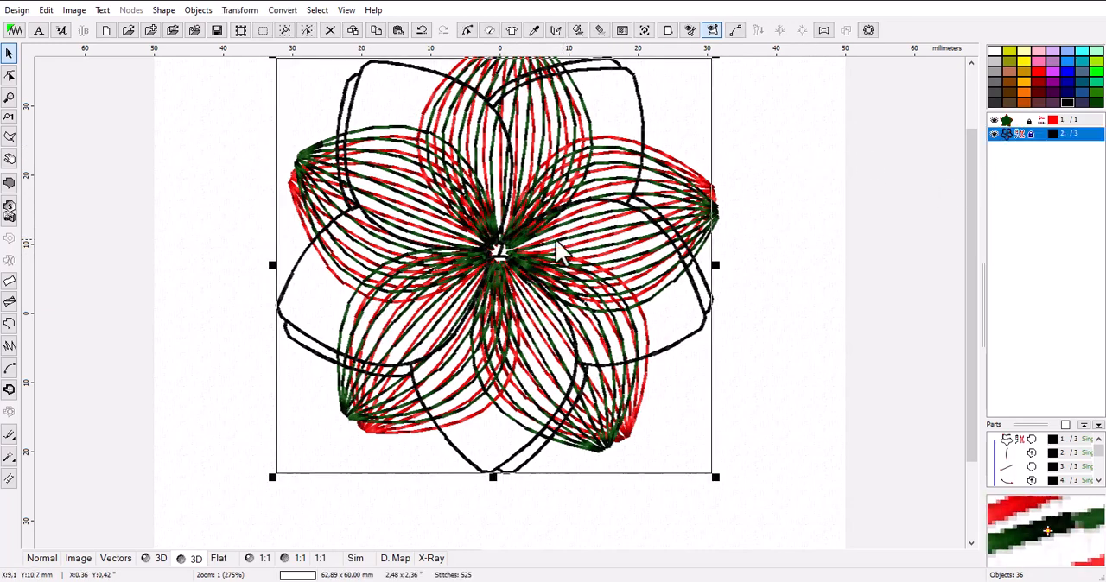
scroll(470, 251, up, 1)
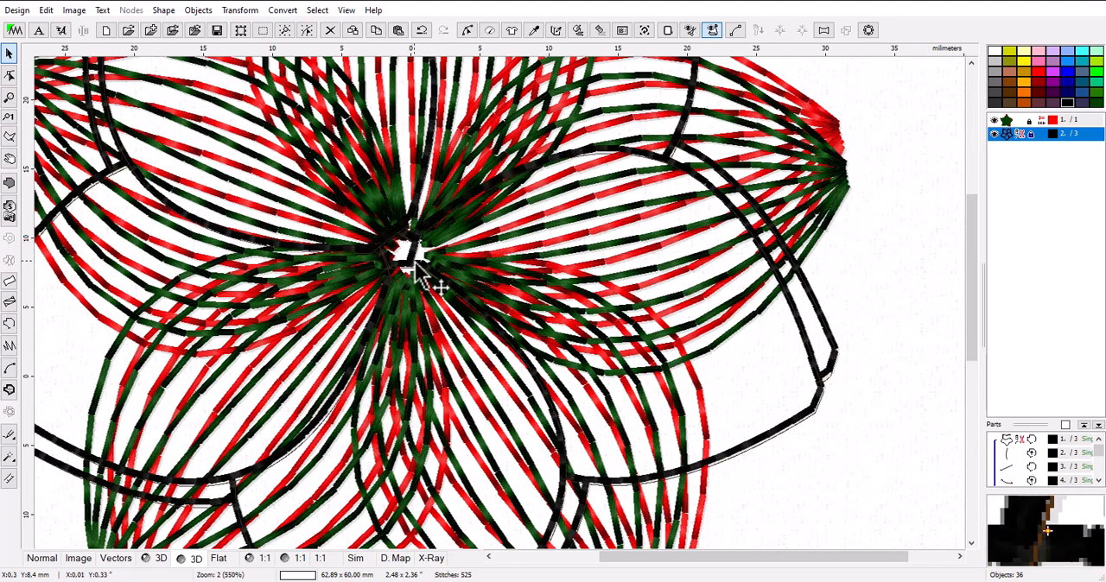
drag(414, 262, 414, 263)
scroll(464, 275, down, 2)
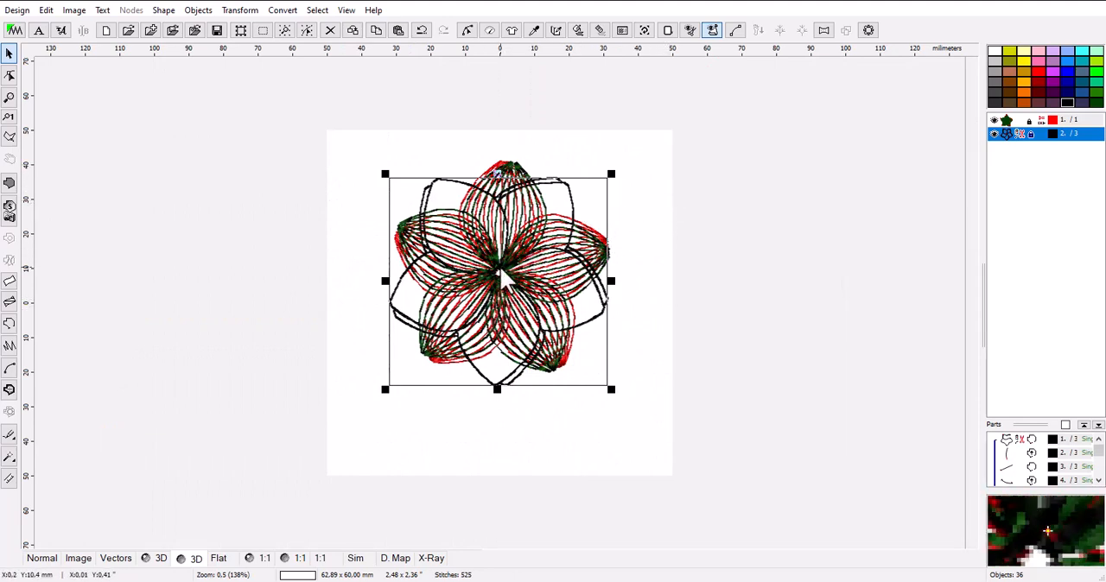
click(535, 434)
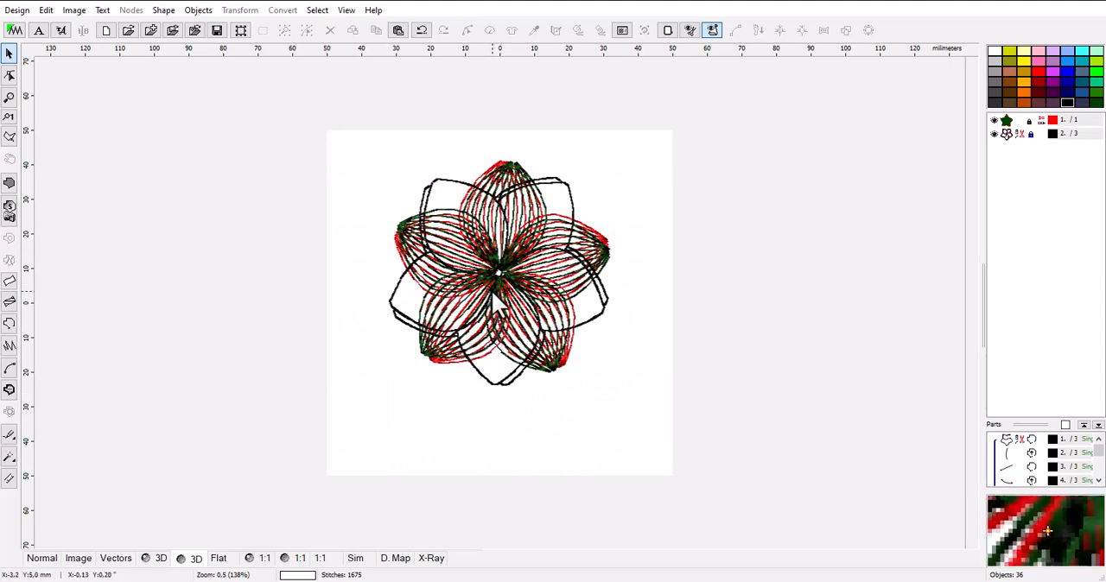
Draw a curved single-stitch outline stem about 33 mm long below the flower, generate its stitches and color it dark green.
click(9, 326)
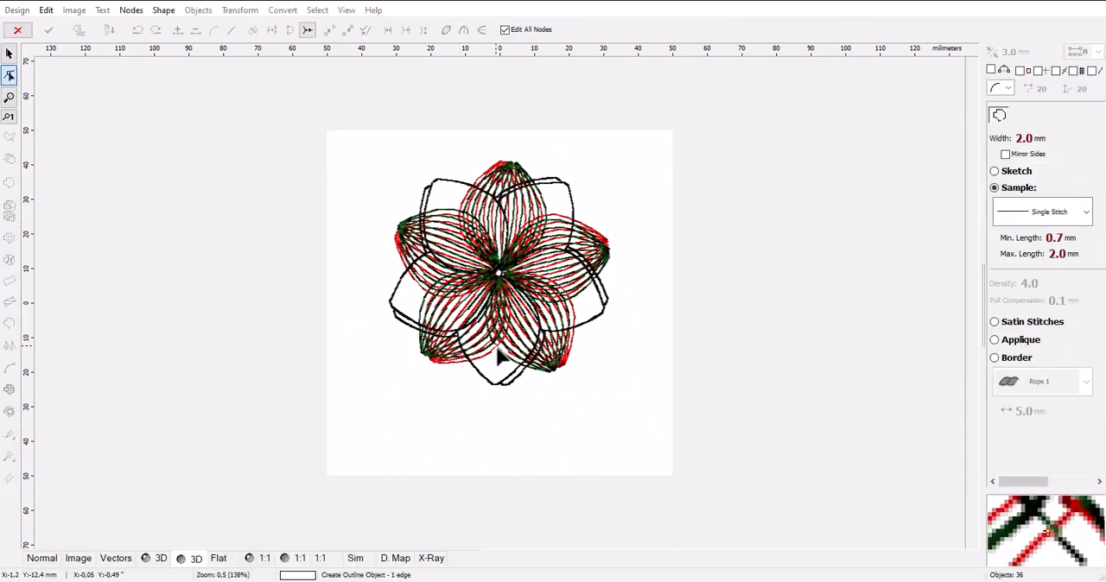
click(491, 460)
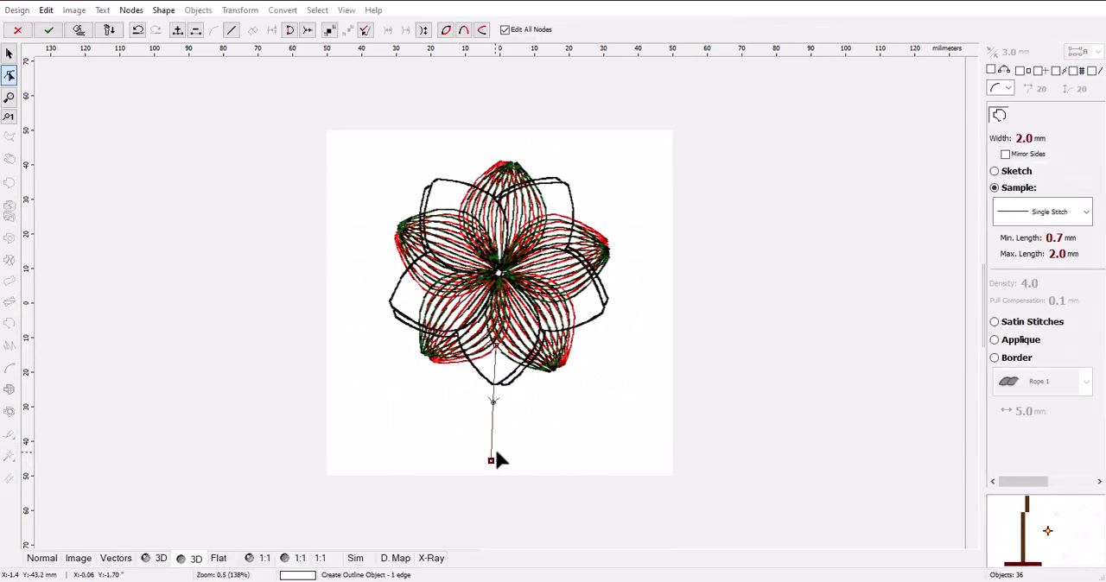
click(499, 405)
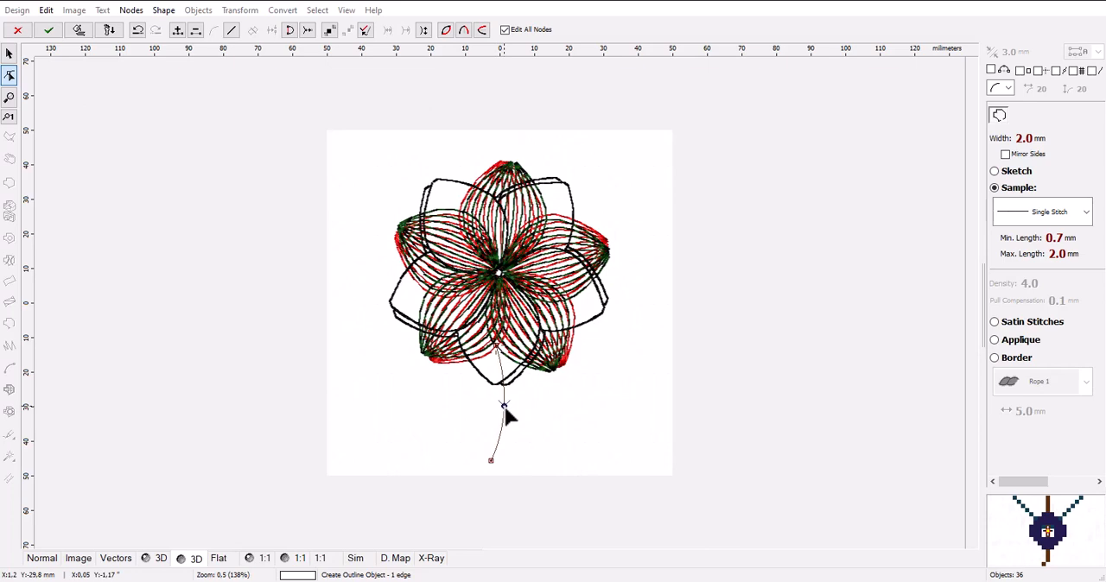
click(82, 34)
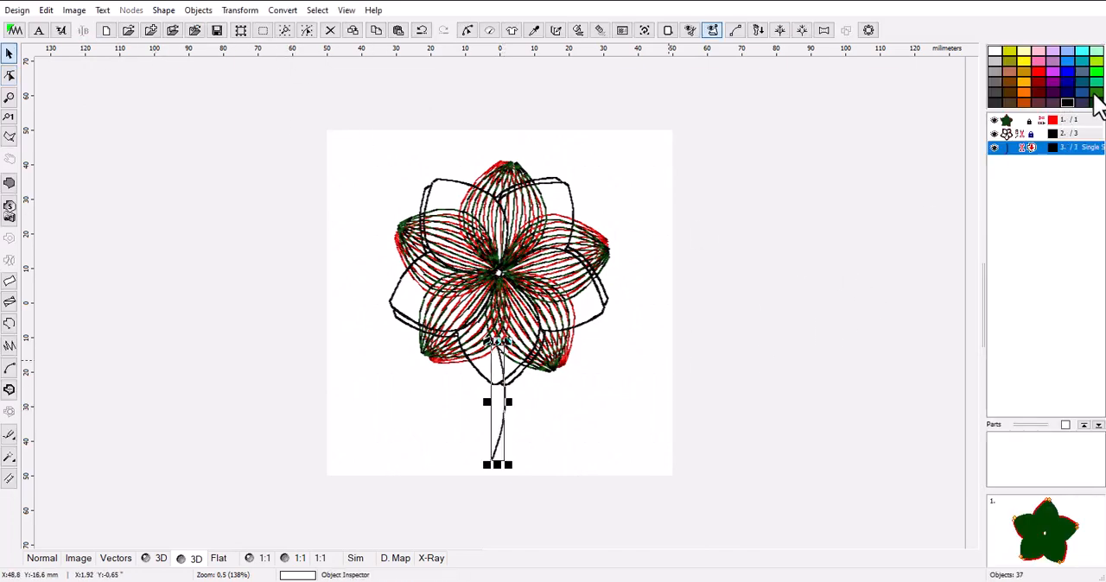
click(1094, 99)
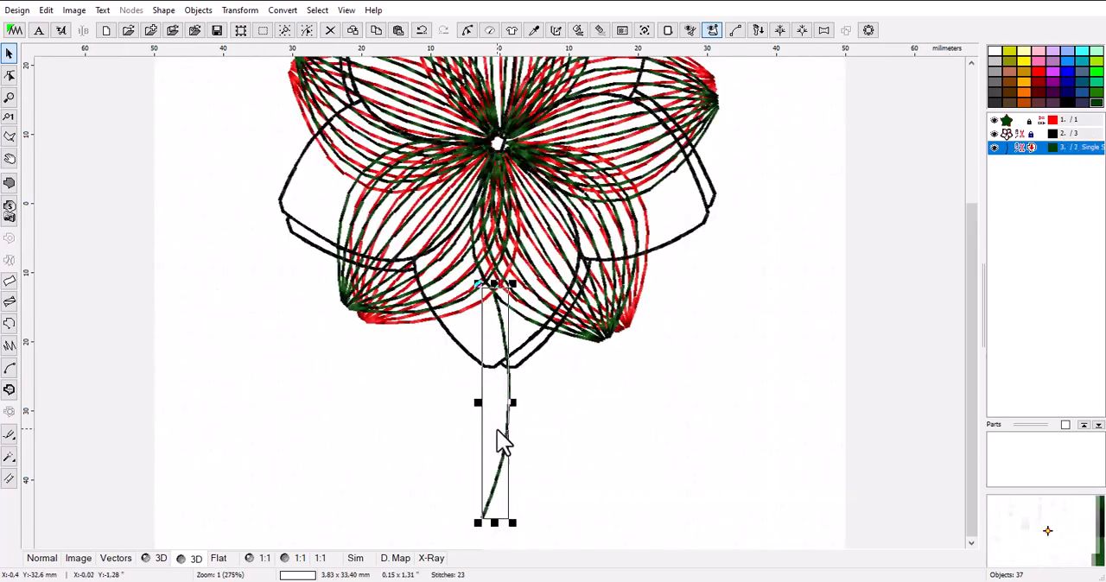
Duplicate the dark green stem and recolor the copy red.
scroll(498, 431, up, 2)
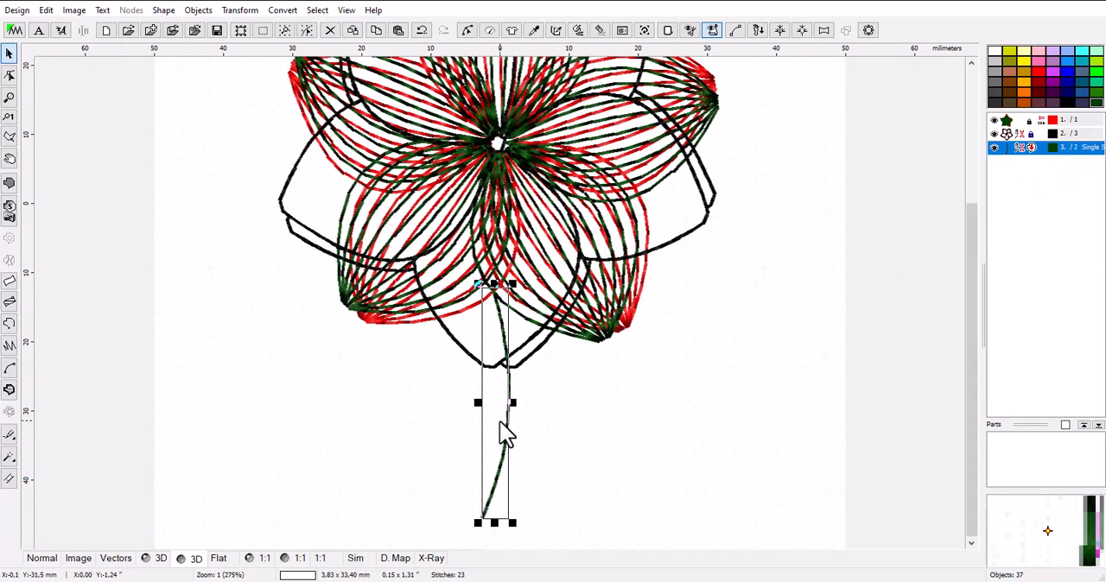
click(354, 32)
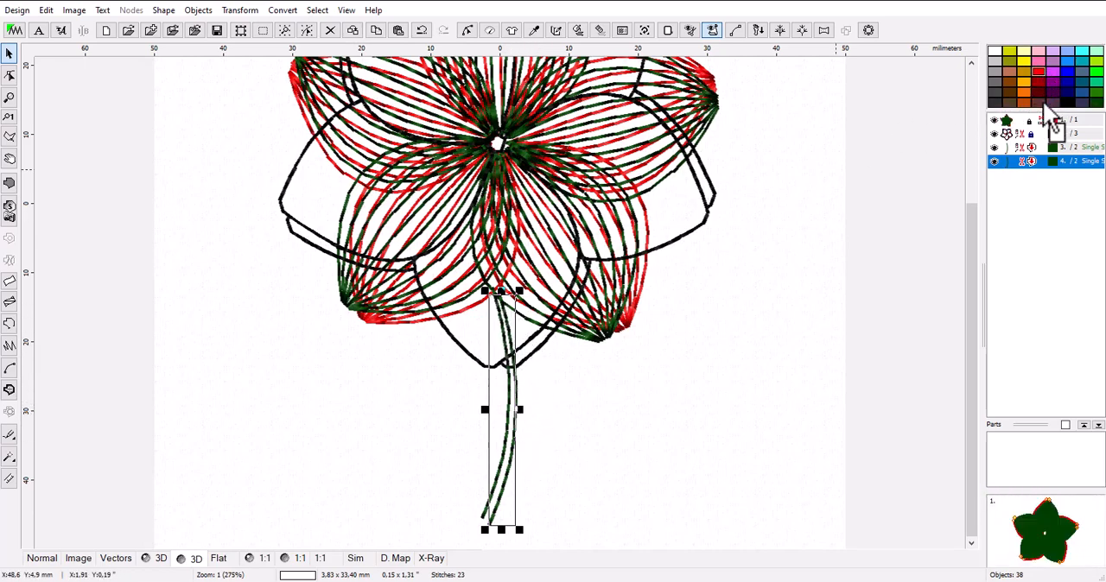
click(1055, 160)
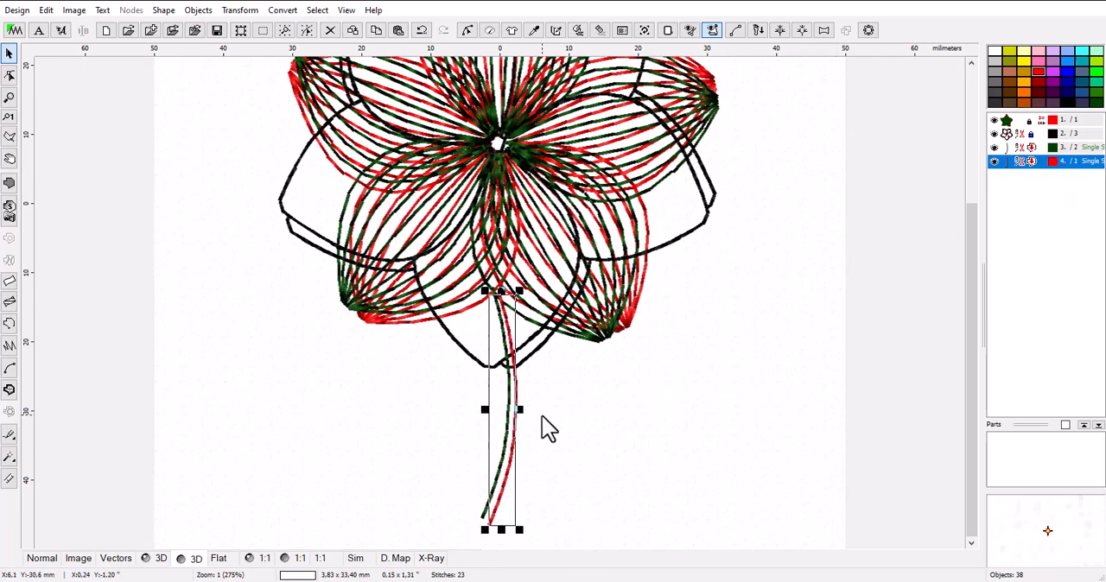
Reshape the red stem into a flatter curve crossing the green stem, with their lower ends close together, and generate its stitches.
click(9, 76)
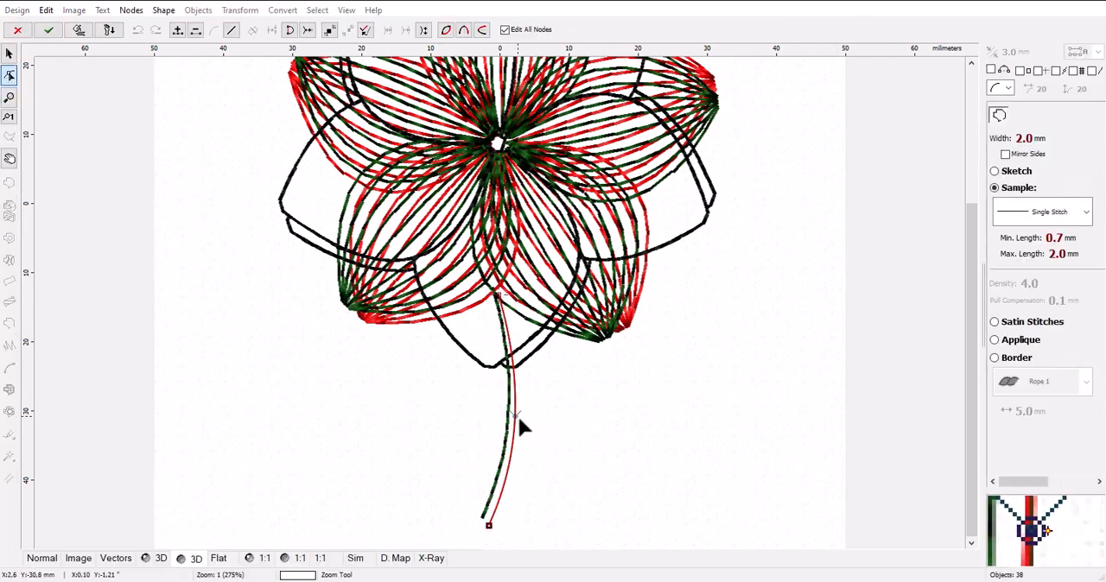
drag(514, 415, 499, 417)
drag(489, 522, 499, 522)
drag(498, 416, 492, 414)
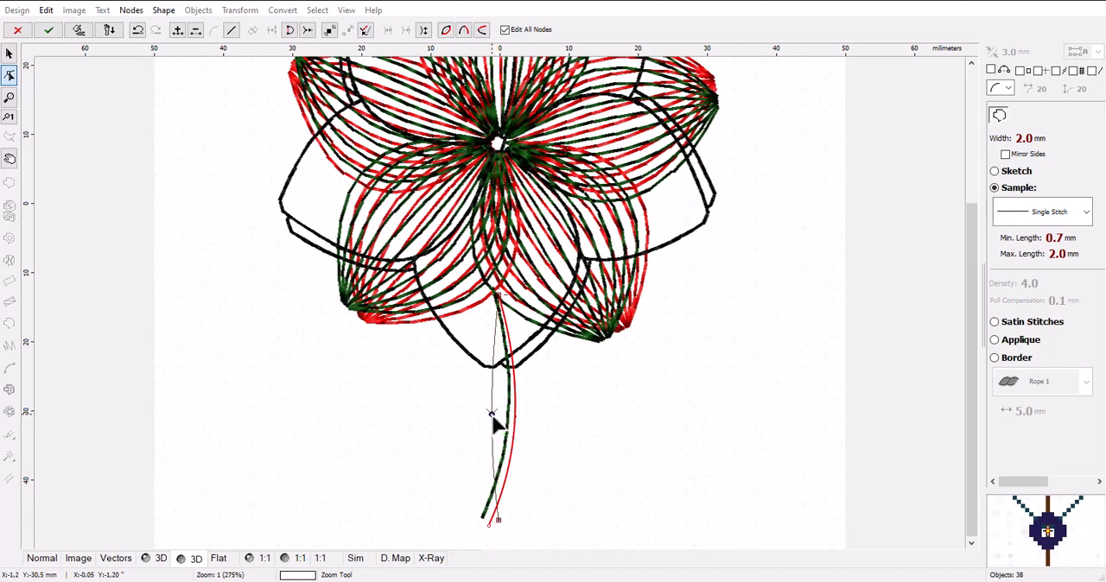
drag(497, 521, 490, 520)
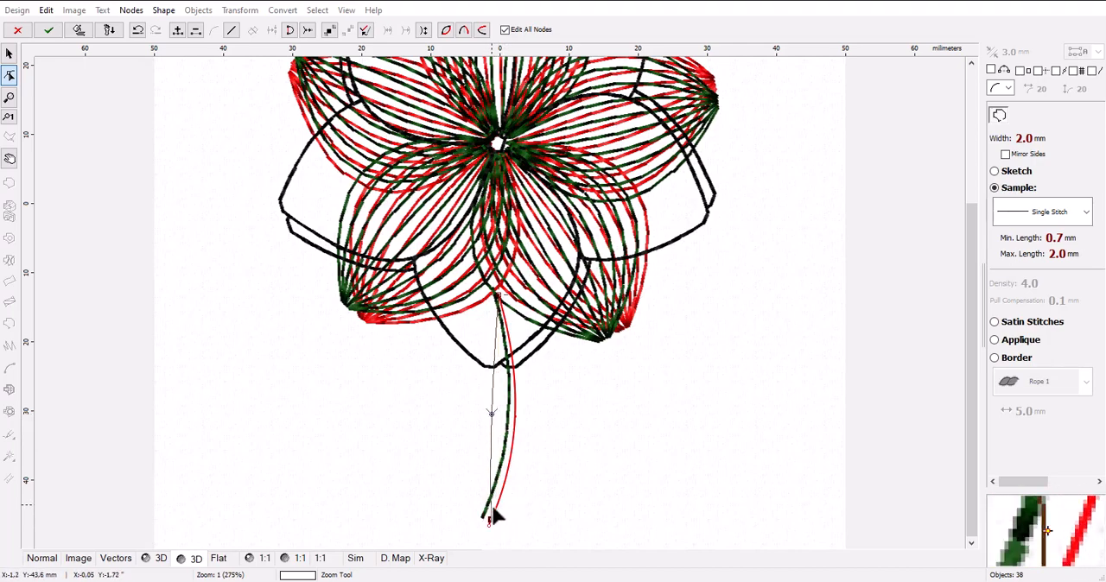
double_click(492, 413)
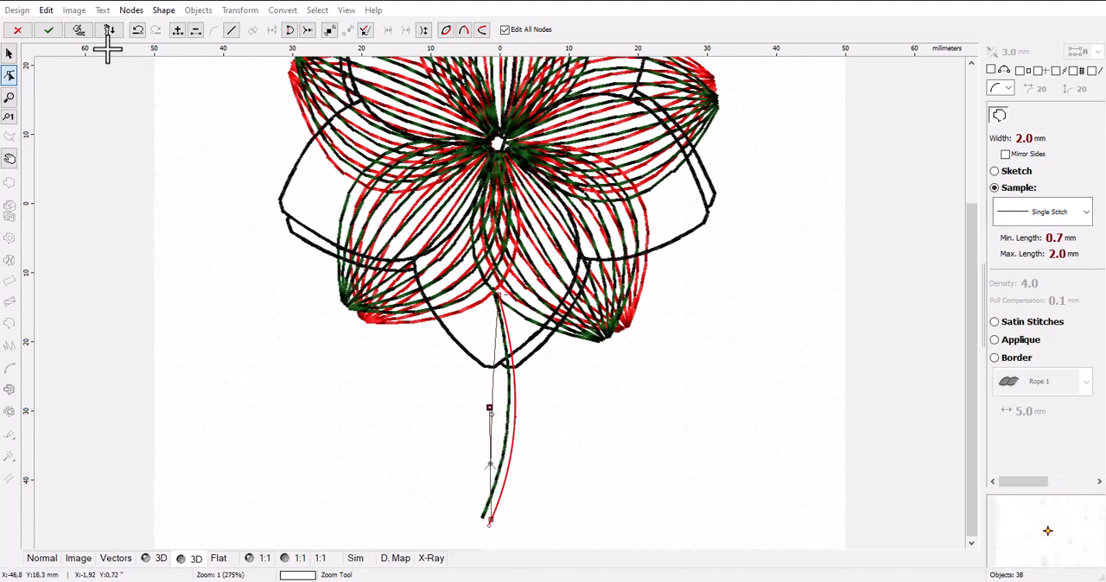
click(137, 30)
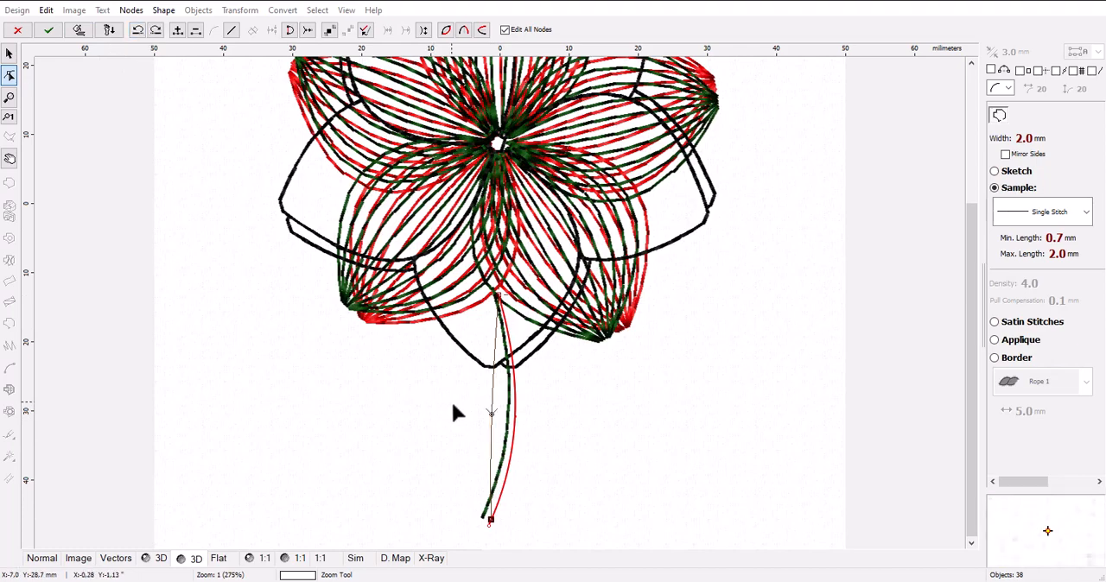
drag(493, 416, 501, 414)
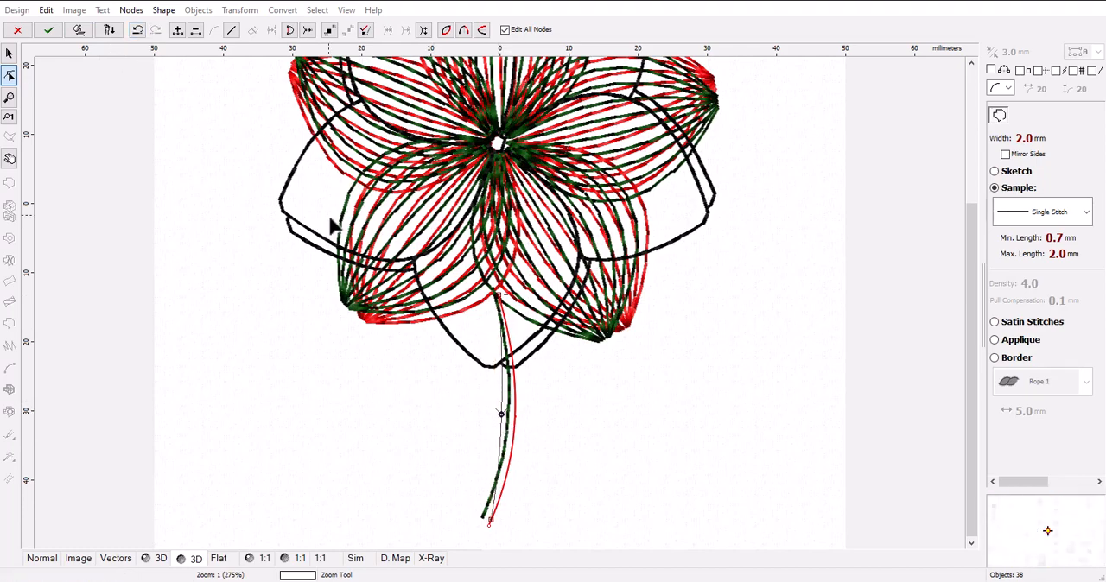
click(79, 32)
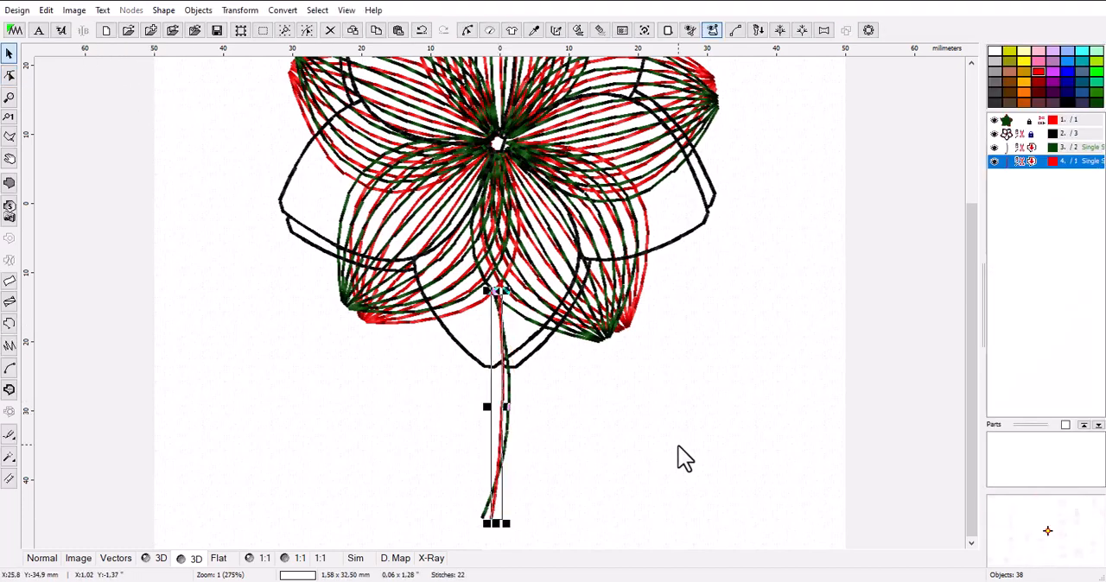
click(664, 470)
scroll(501, 488, down, 1)
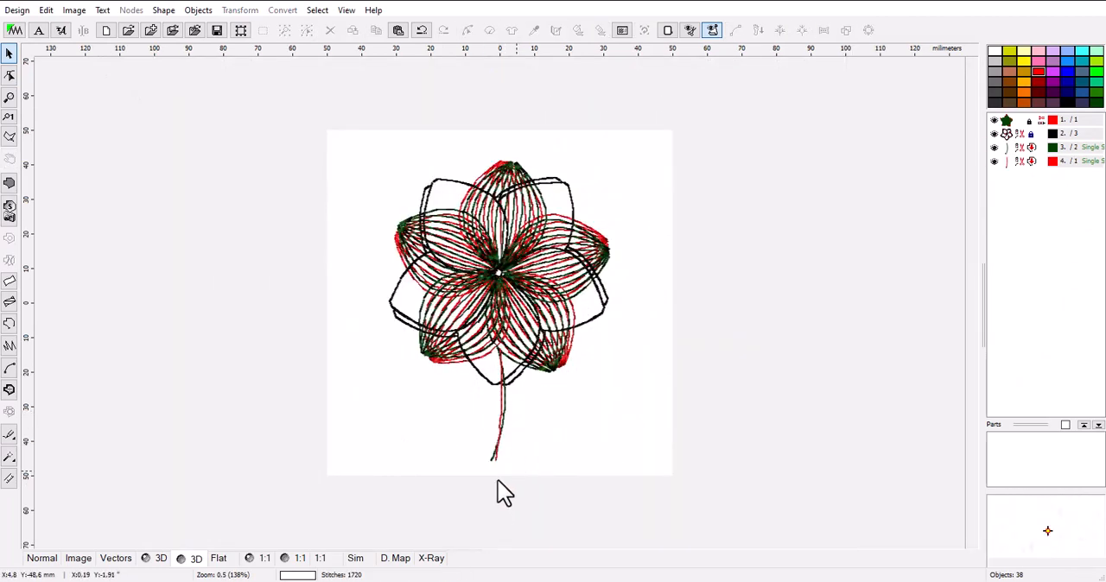